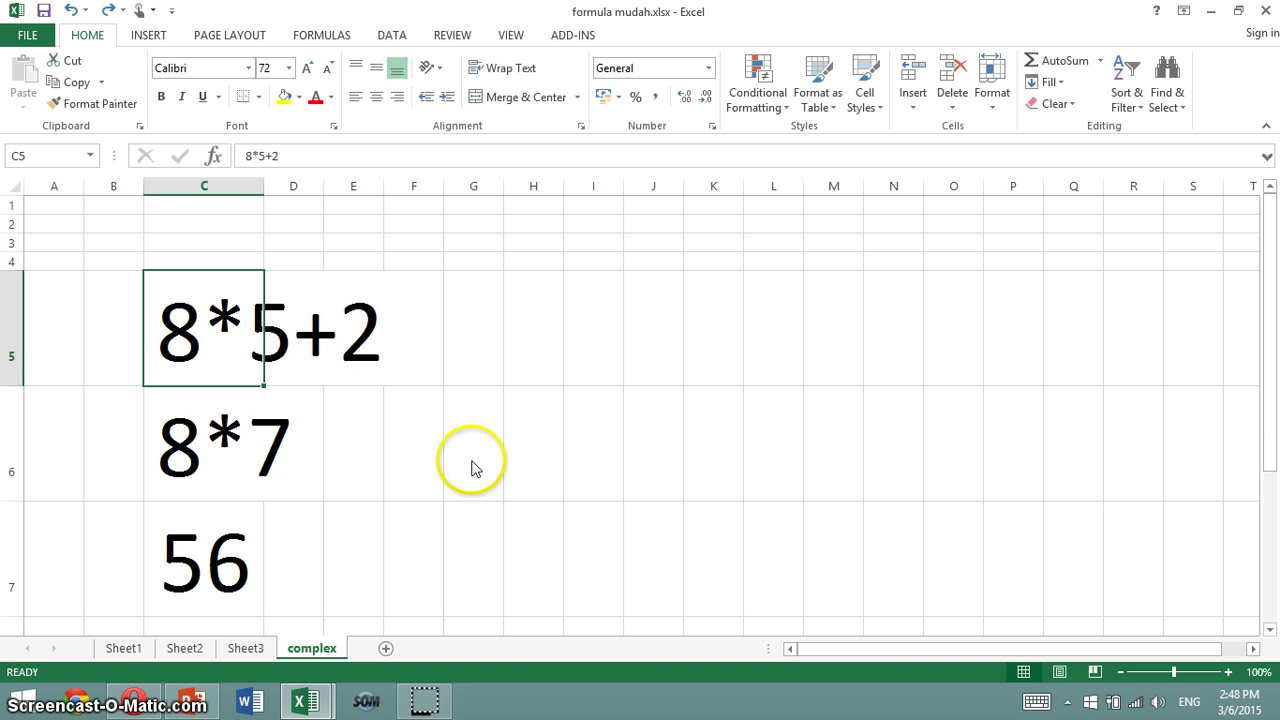
Step: Select empty cell G6 on the complex sheet of formula mudah.xlsx
left_click(472, 460)
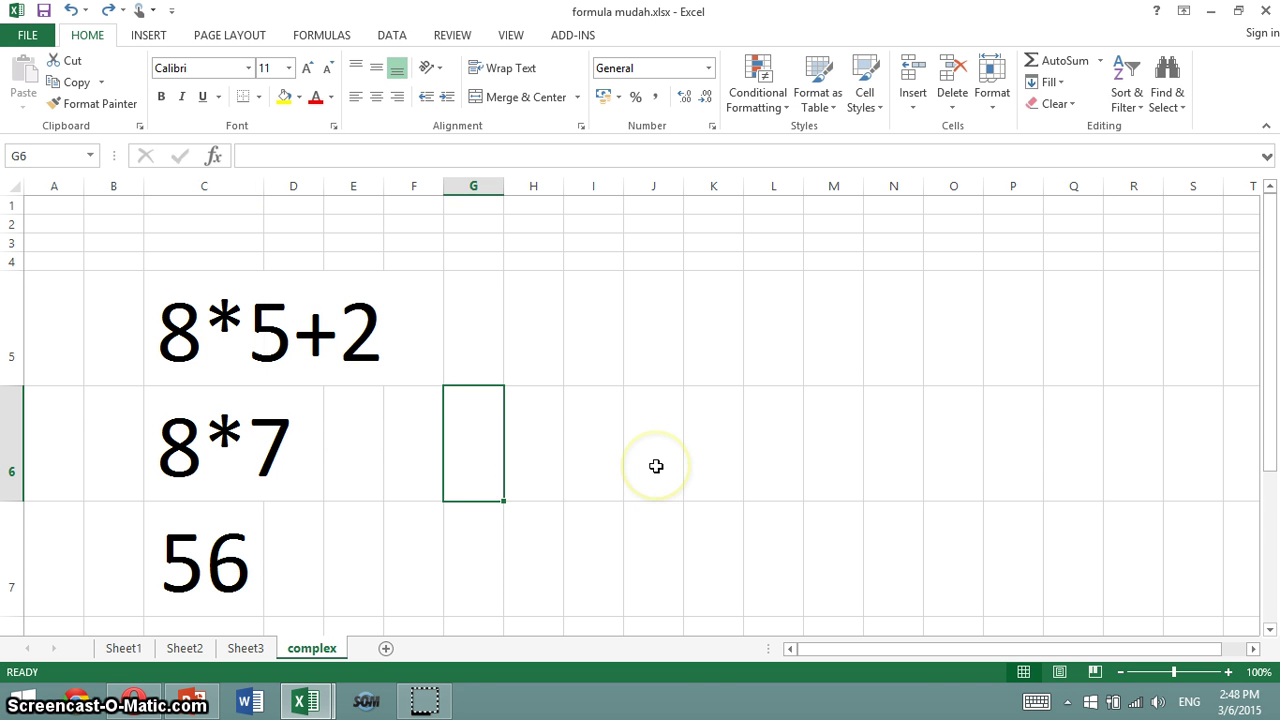
Step: Show Sheet1's Standard Operators chart: =7+2, =7–2, =7*2, =7/2 and =7^2
left_click(123, 648)
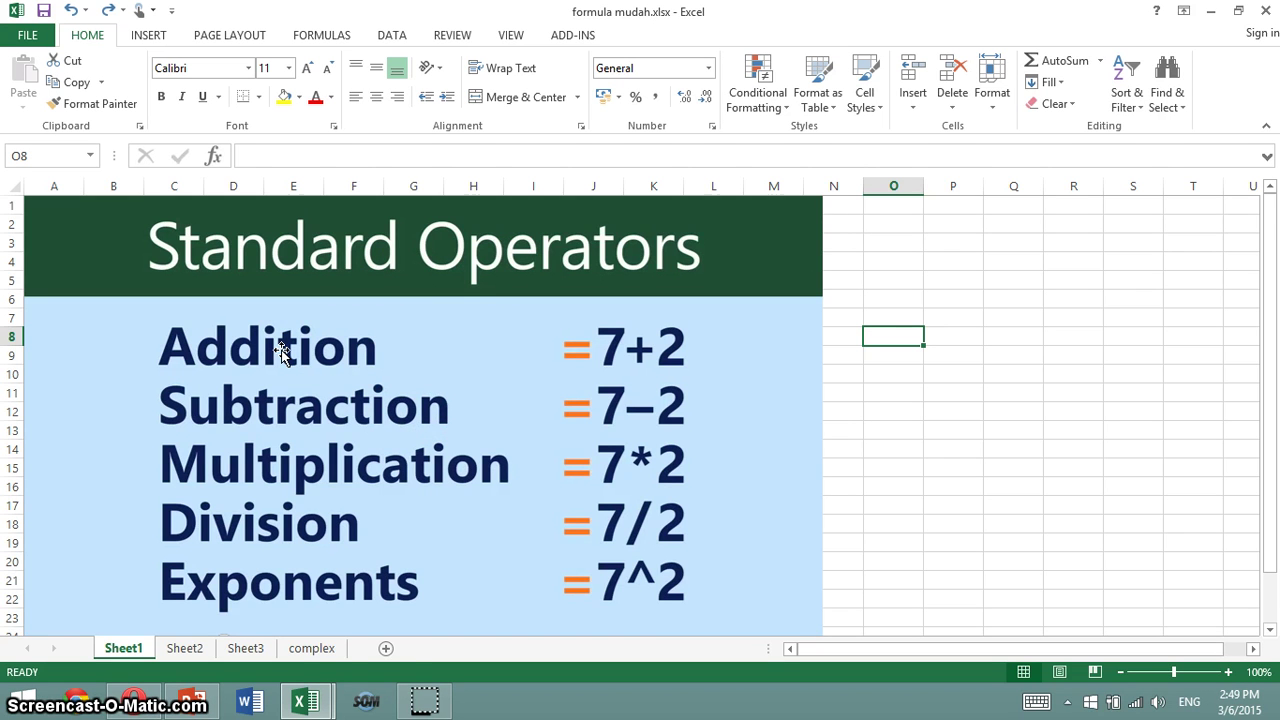
Step: Go back to the complex sheet with 8*5+2, 8*7 and 56
left_click(312, 648)
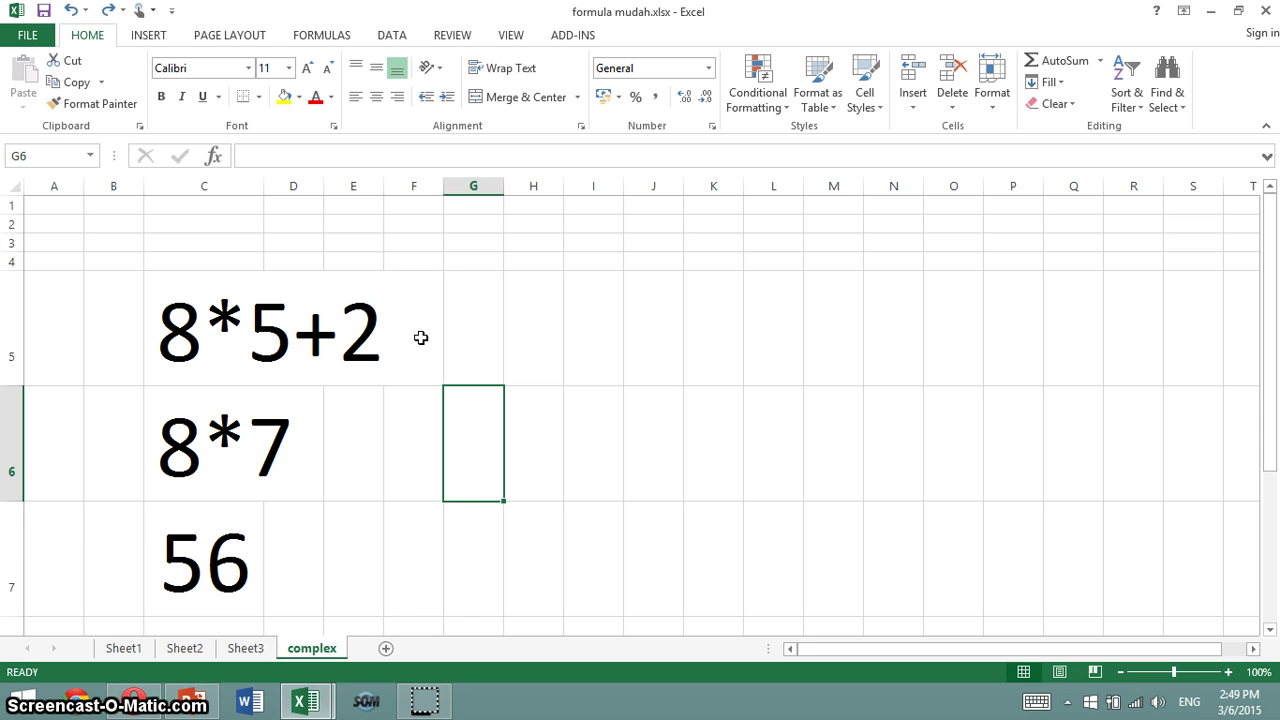
Step: Undo and redo edits until 5+2 in 8*5+2 and the 7 in 8*7 are red again
left_click(70, 12)
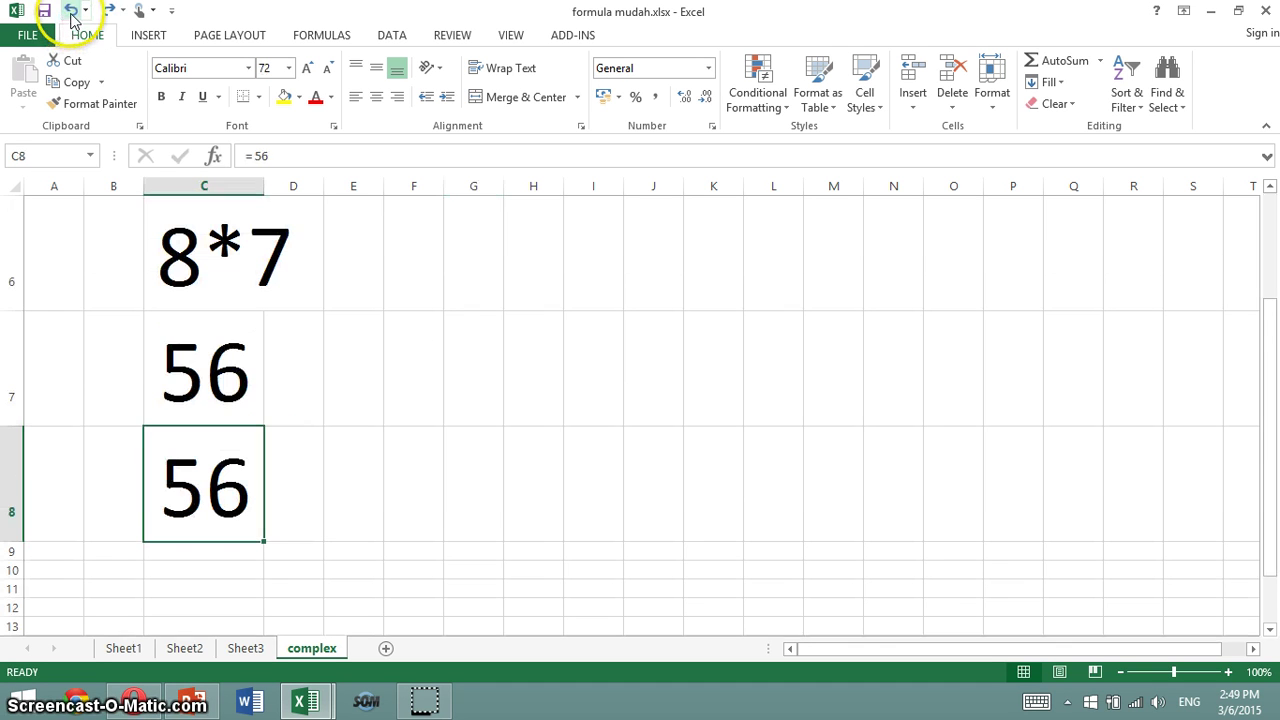
left_click(72, 12)
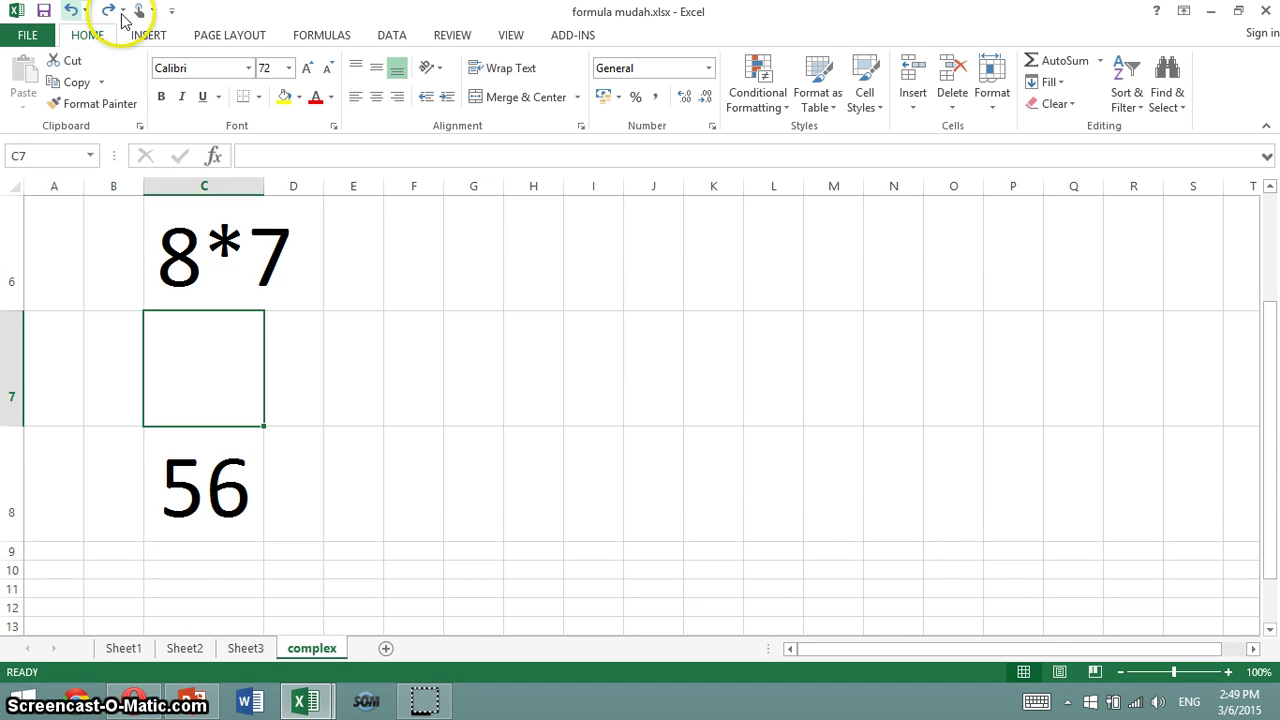
left_click(108, 11)
left_click(108, 12)
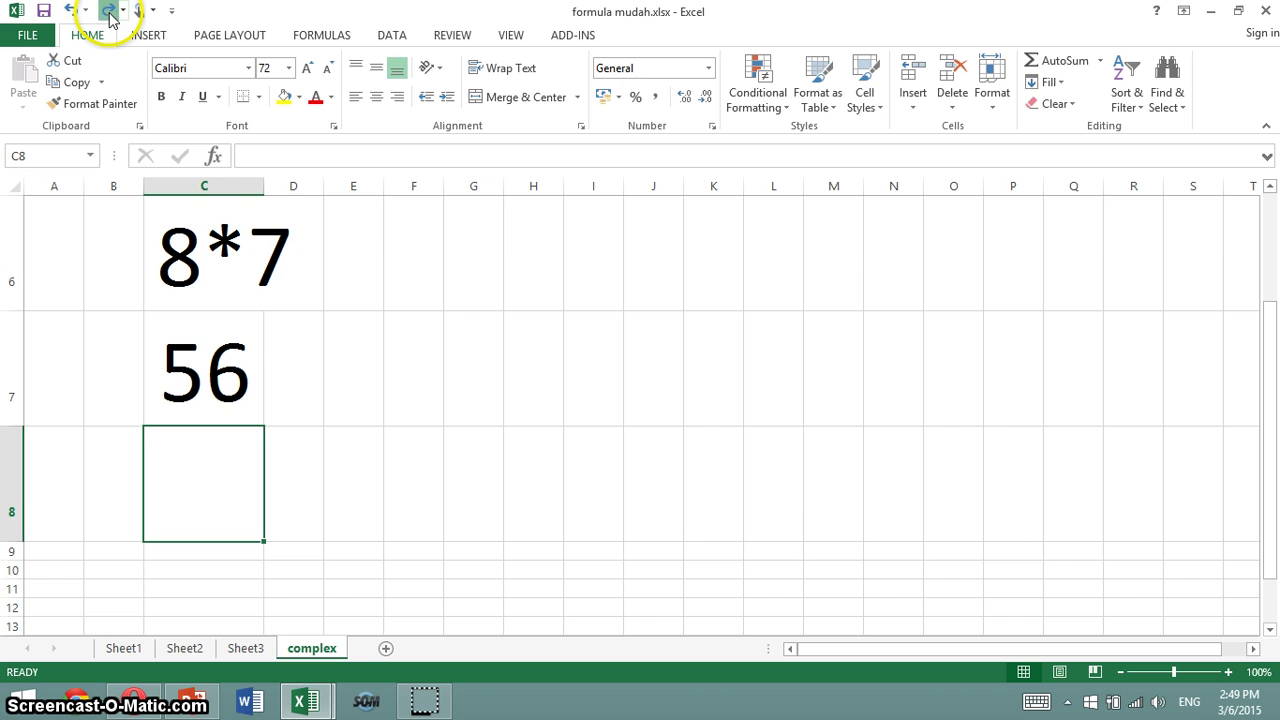
left_click(108, 12)
scroll(648, 400, "up", 1)
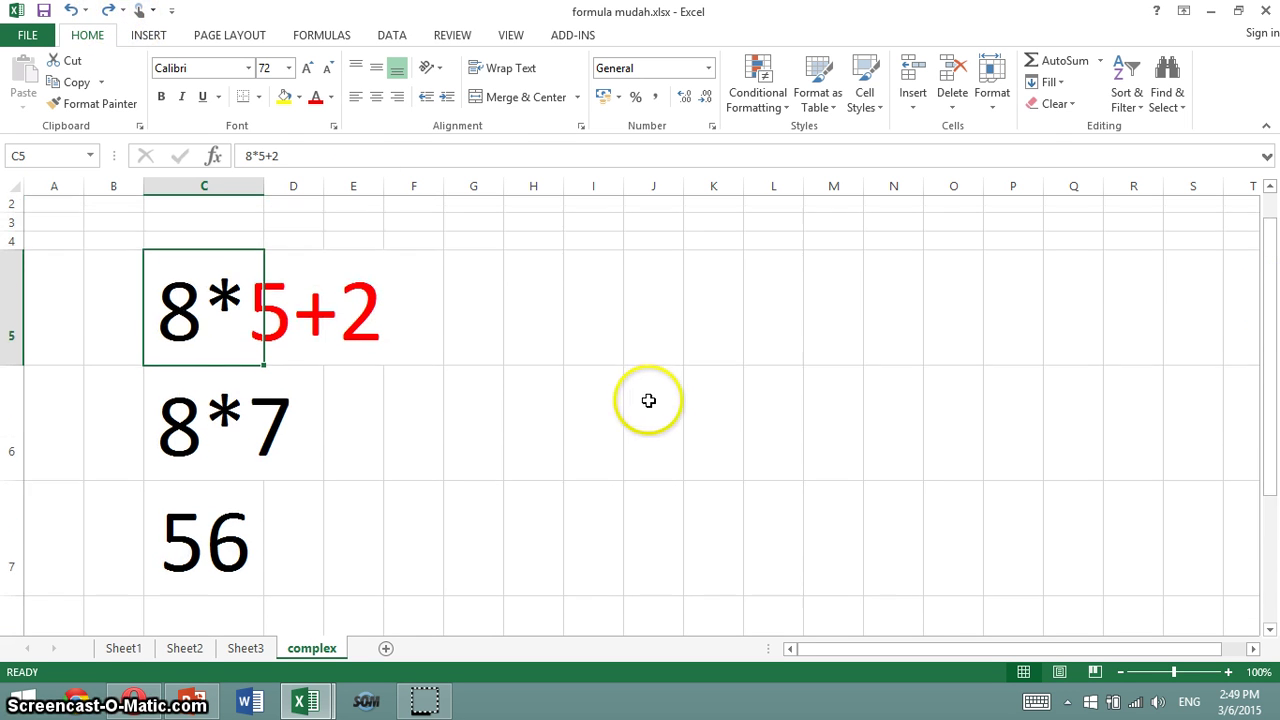
left_click(651, 337)
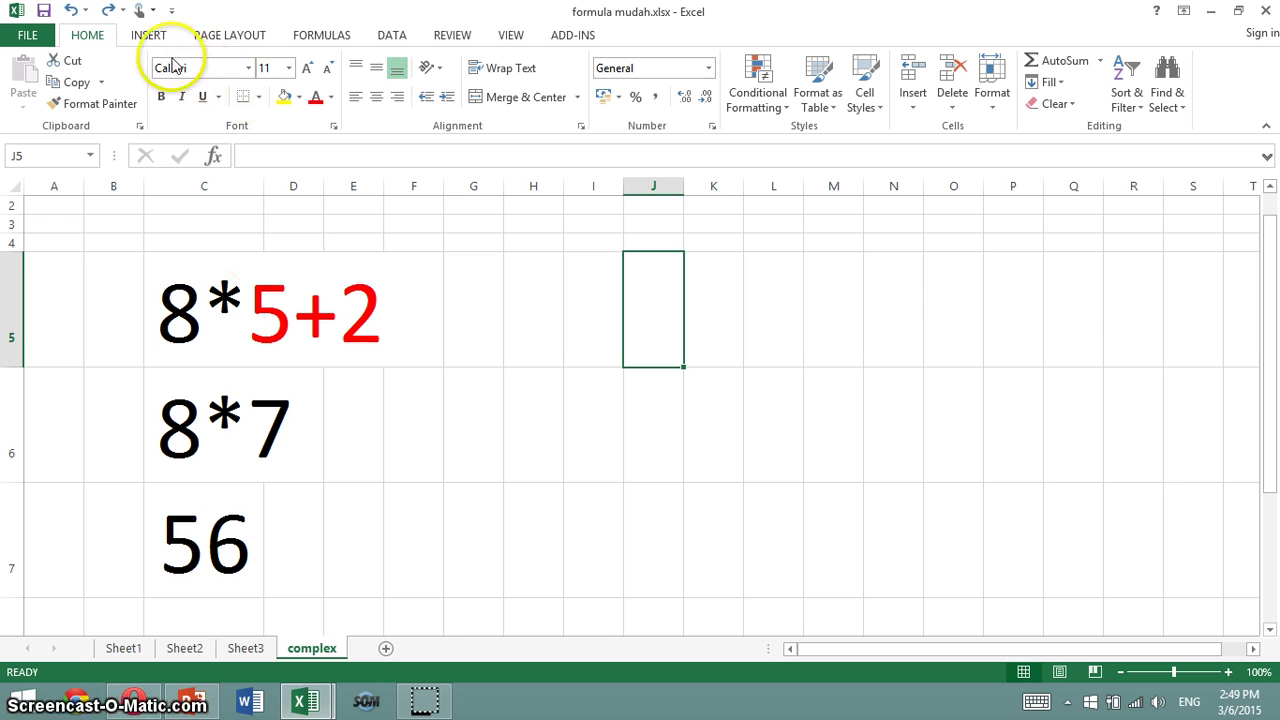
left_click(107, 10)
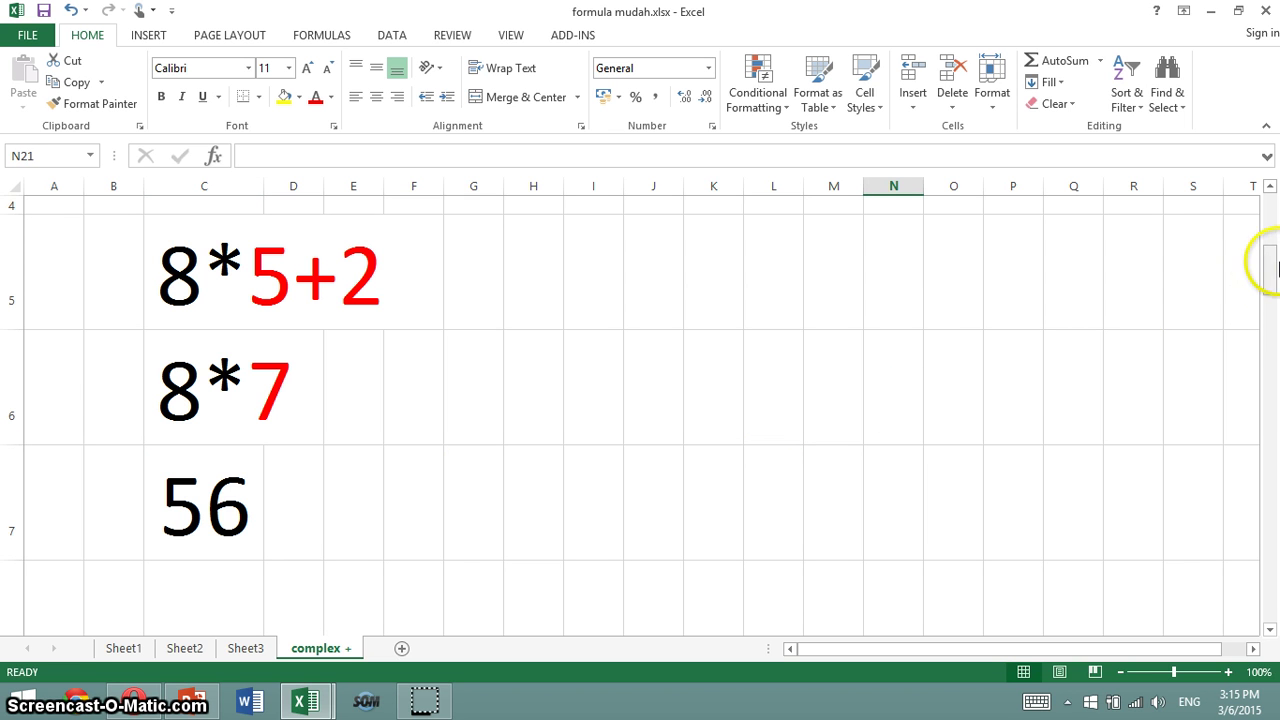
Step: Scroll the complex sheet down to rows 23–25 showing 8+0.25*3, 8+0.75 and 9
left_click(1271, 268)
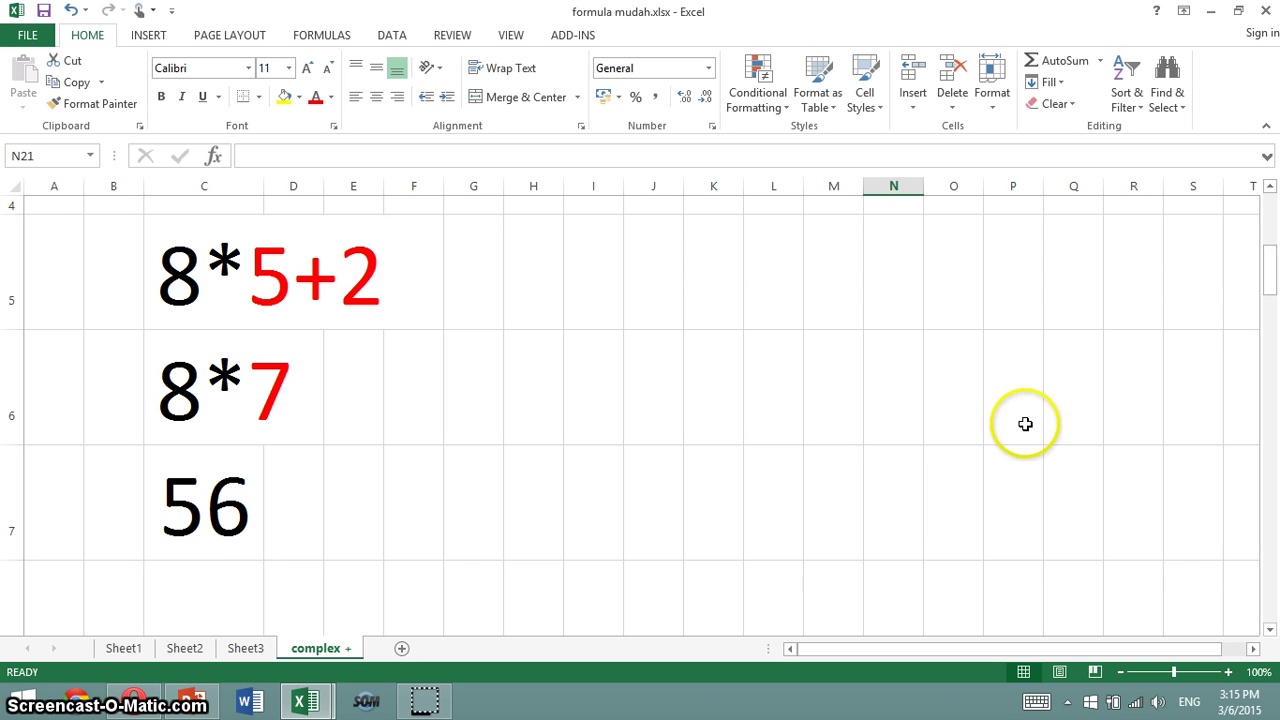
scroll(1025, 424, "down", 1)
scroll(1025, 424, "down", 1)
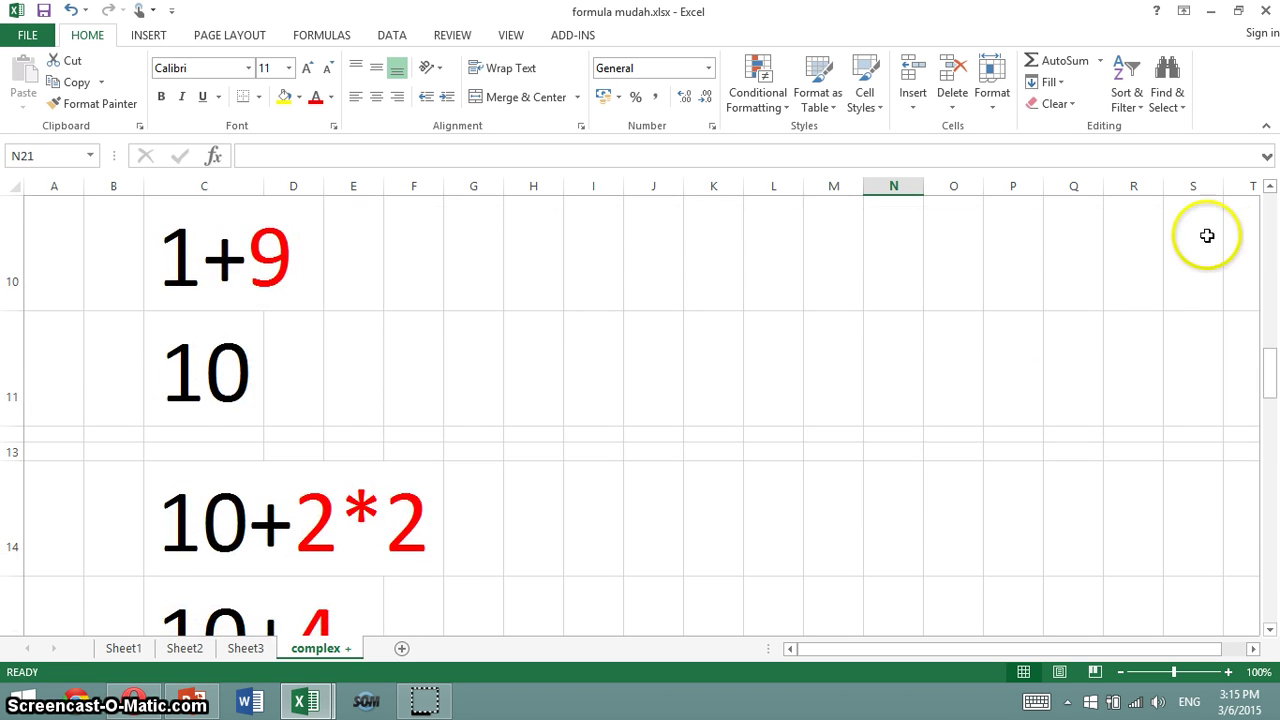
left_click(1269, 187)
left_click(1270, 187)
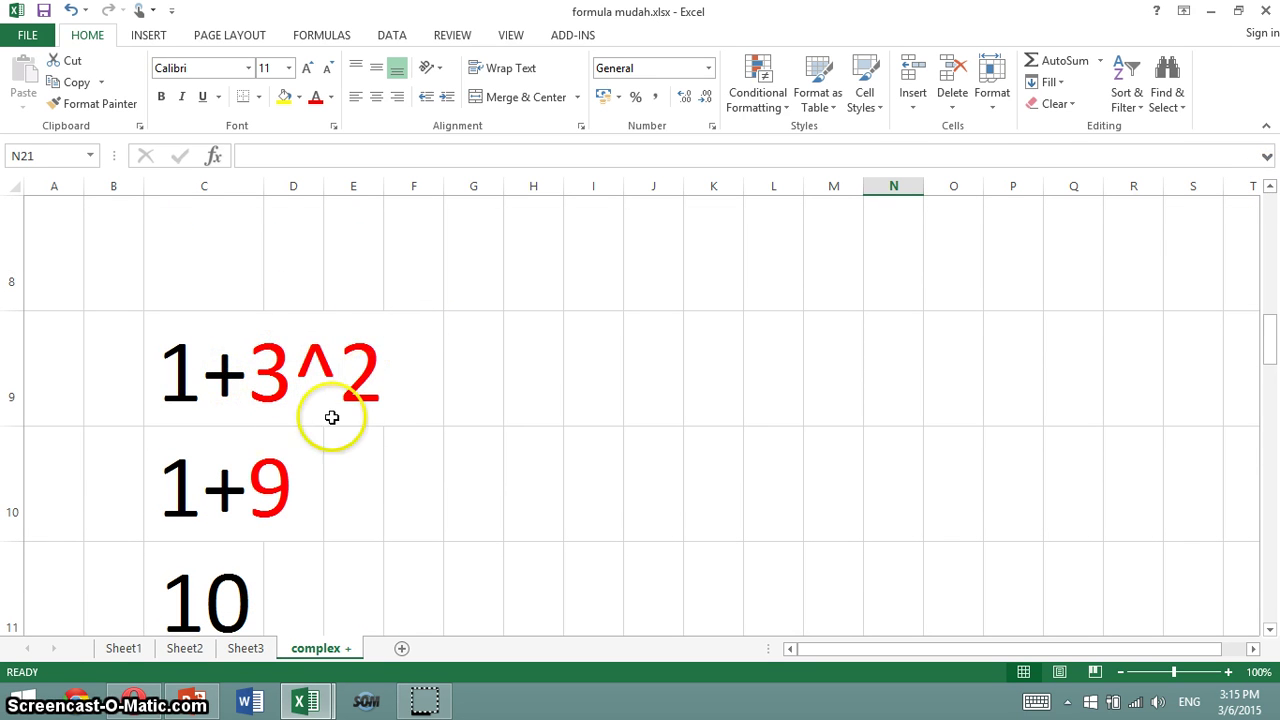
left_click(1270, 630)
left_click(1270, 630)
left_click(1270, 630)
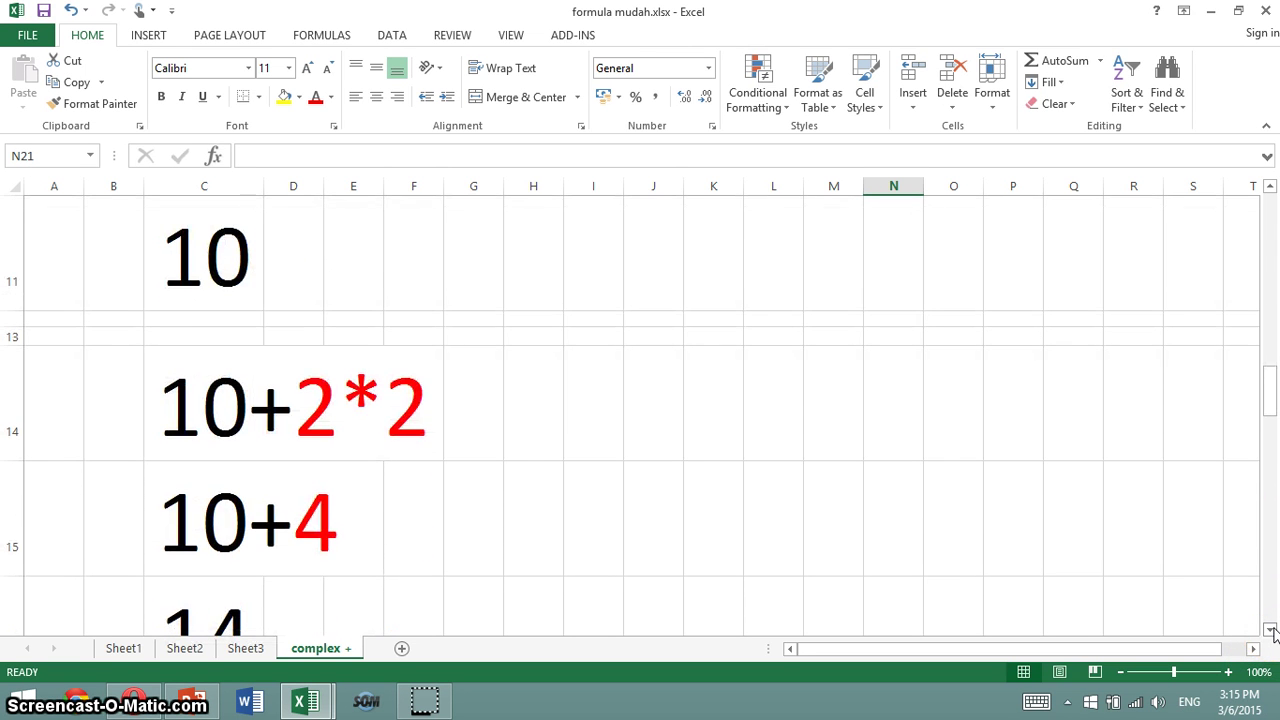
left_click(1270, 630)
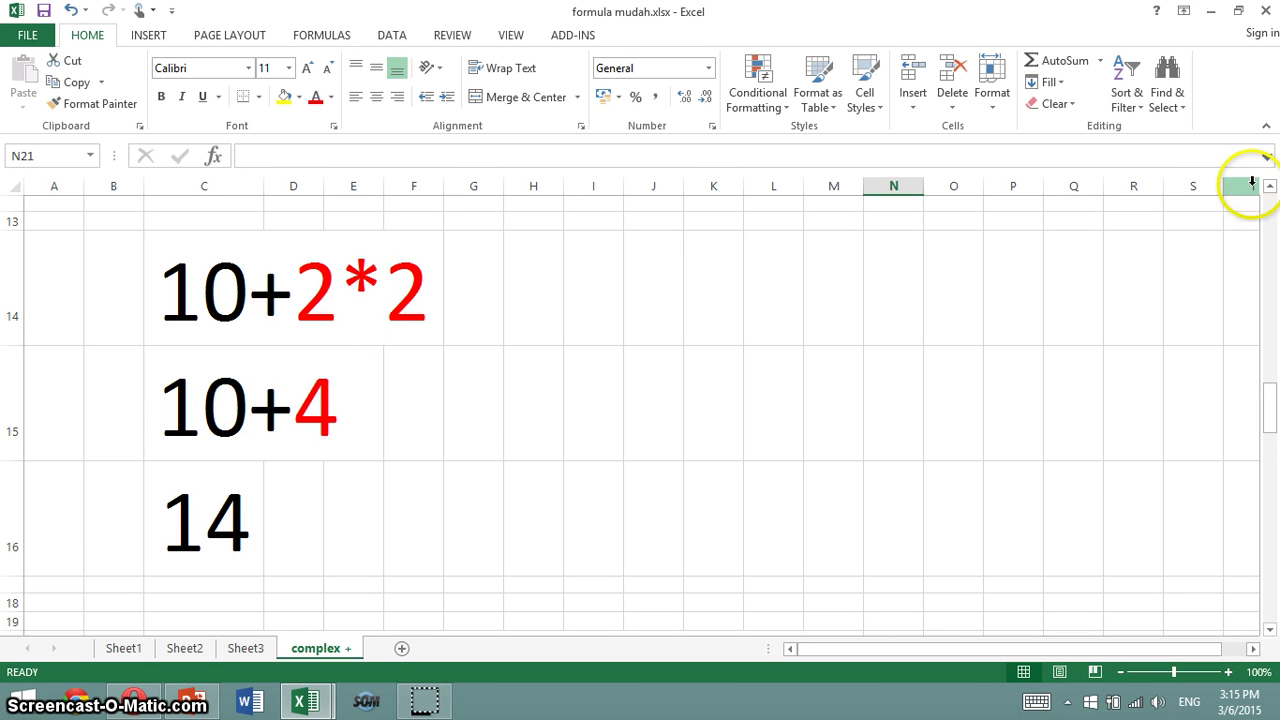
left_click(1270, 630)
left_click(1270, 630)
left_click(1270, 630)
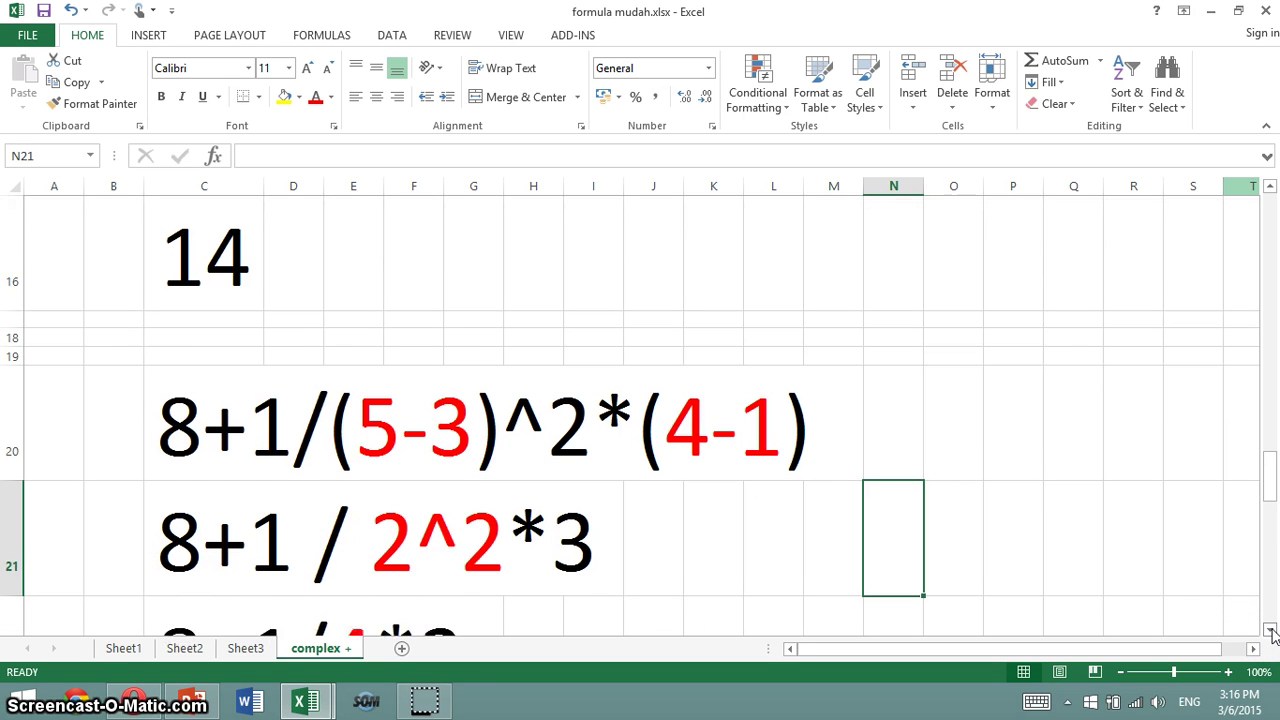
left_click(1270, 630)
left_click(1270, 630)
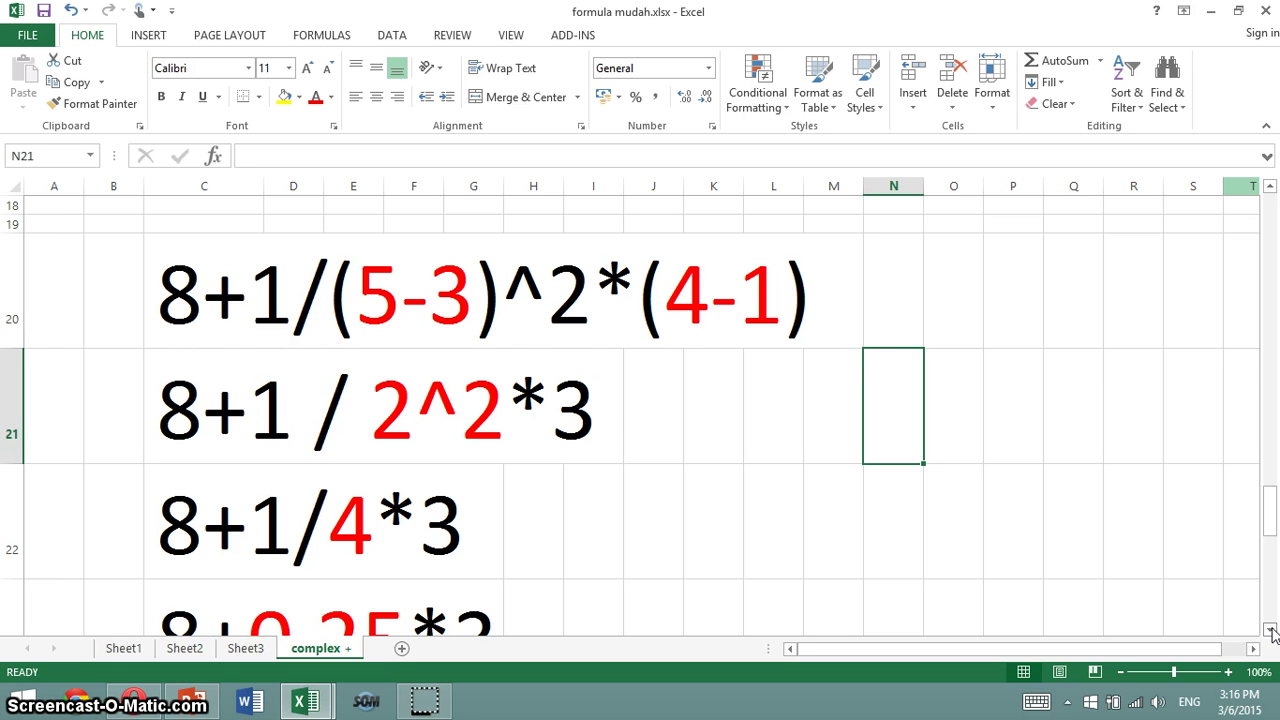
left_click(1270, 630)
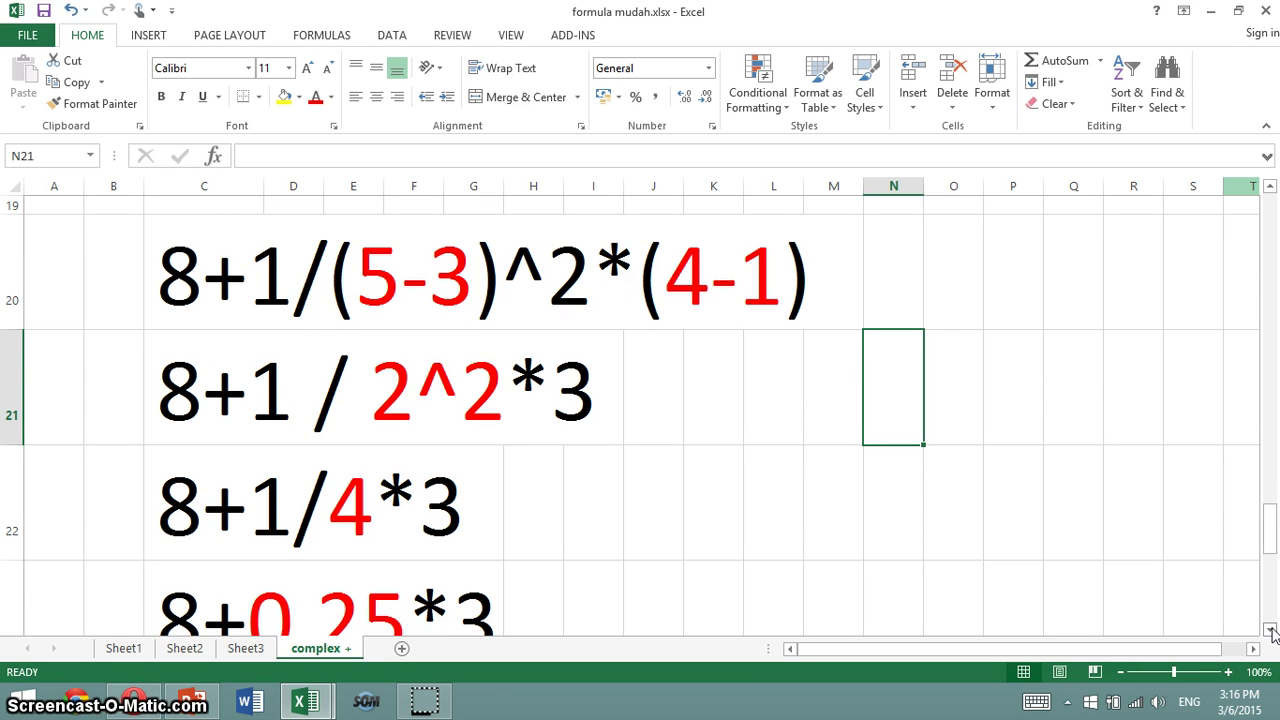
left_click(1270, 630)
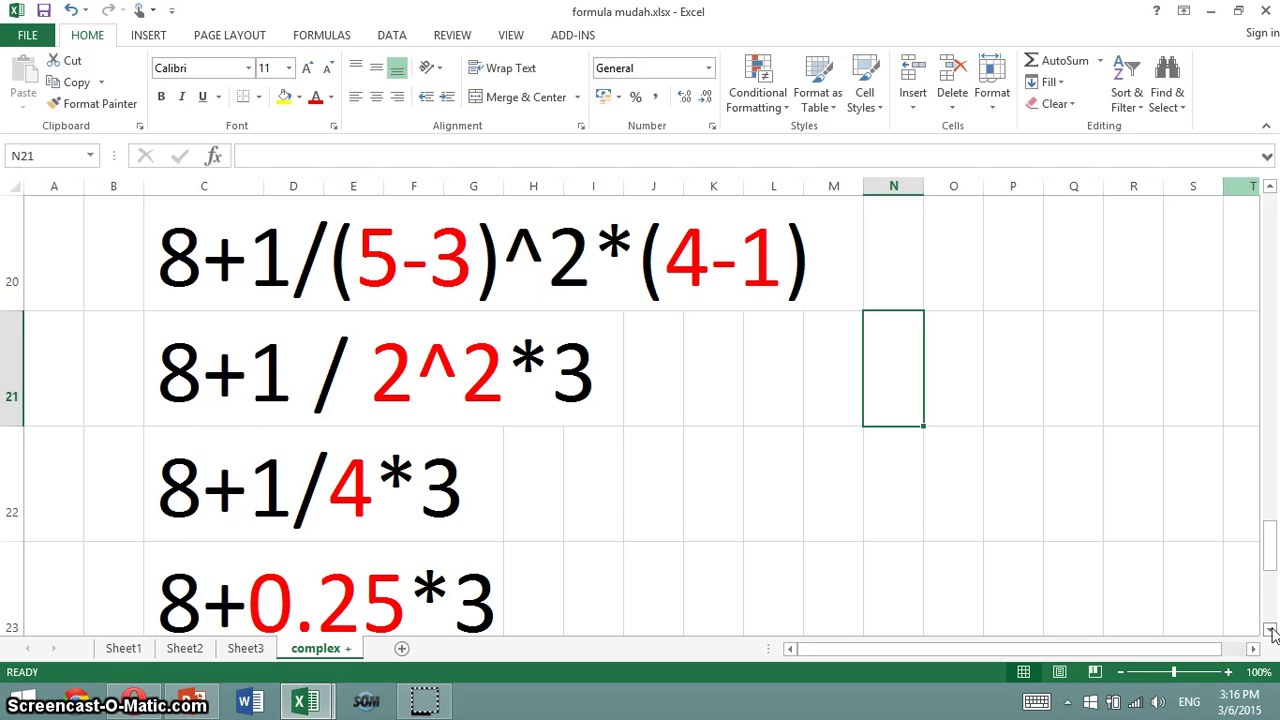
left_click(1270, 630)
left_click(1270, 630)
left_click(1270, 630)
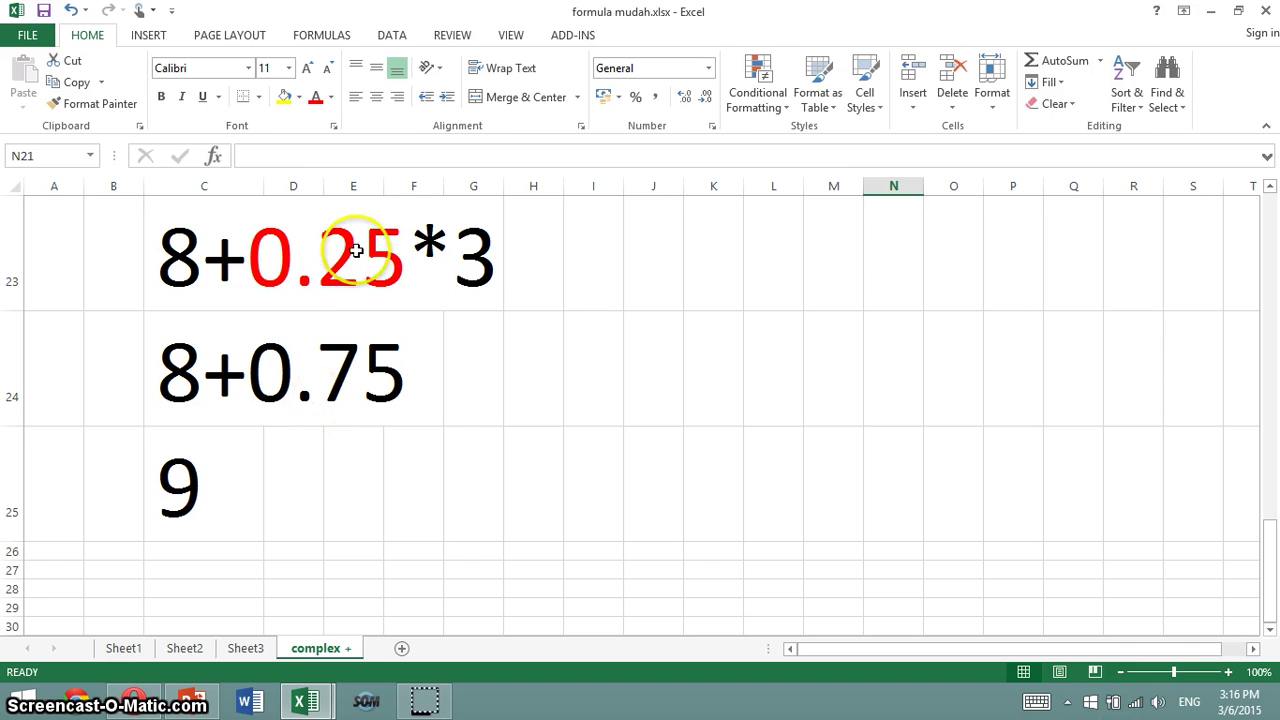
Step: Select C25 and check its full underlying value of 8.75
left_click(187, 488)
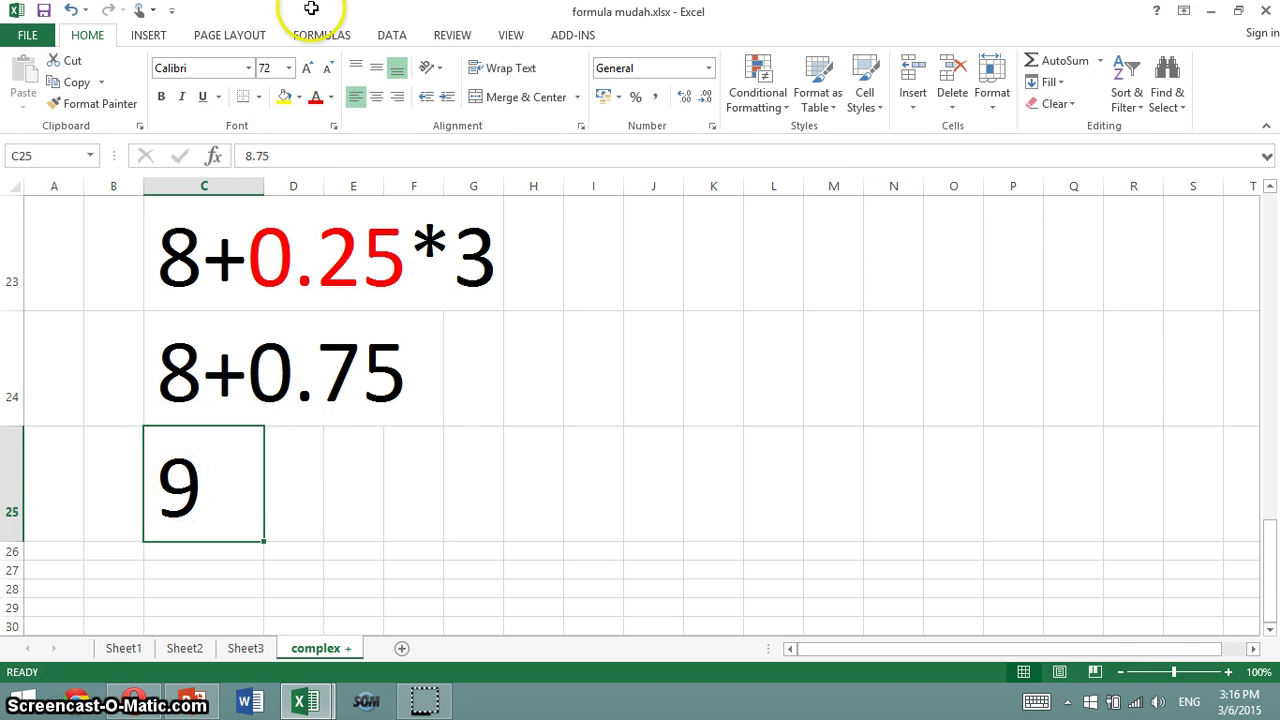
left_click(276, 154)
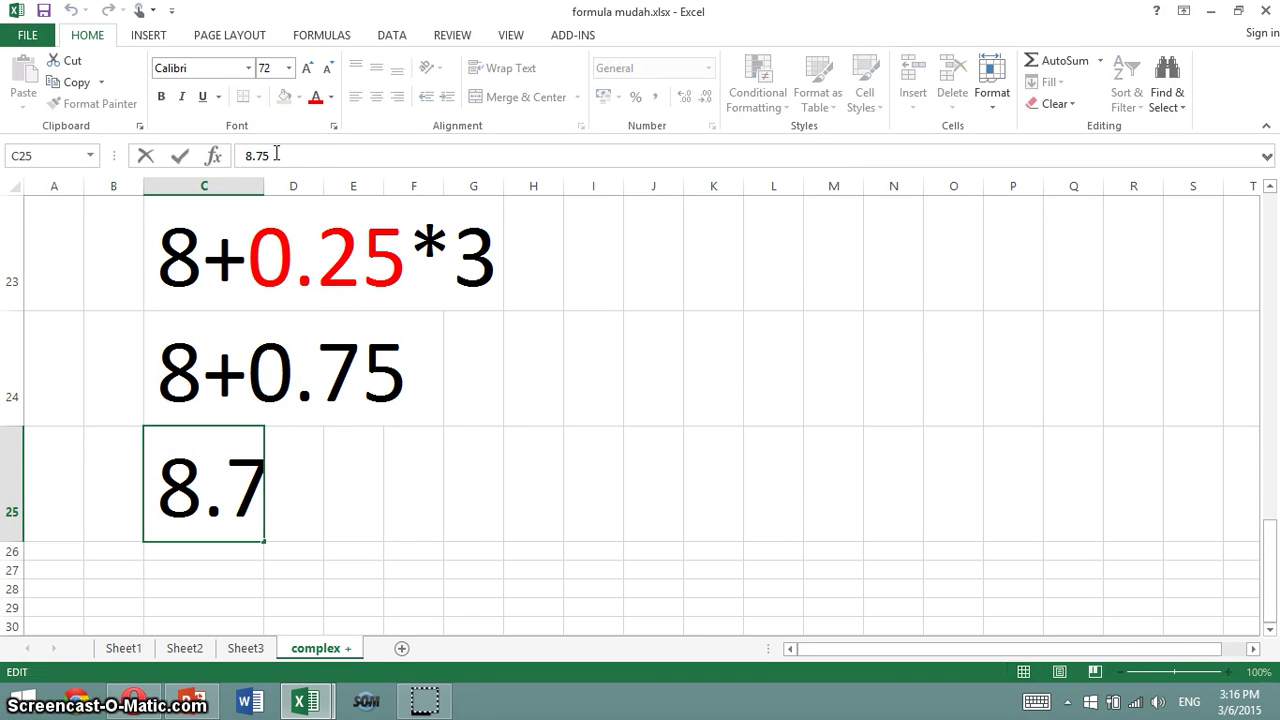
left_click(504, 489)
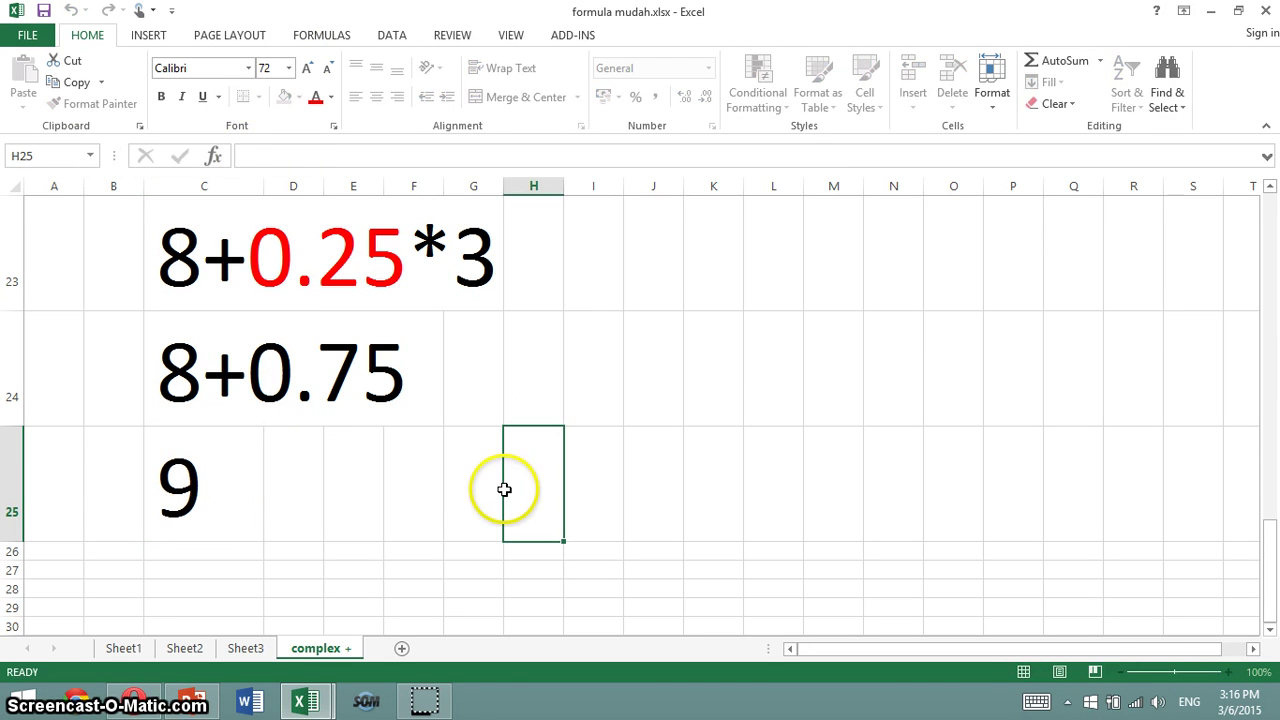
left_click(225, 477)
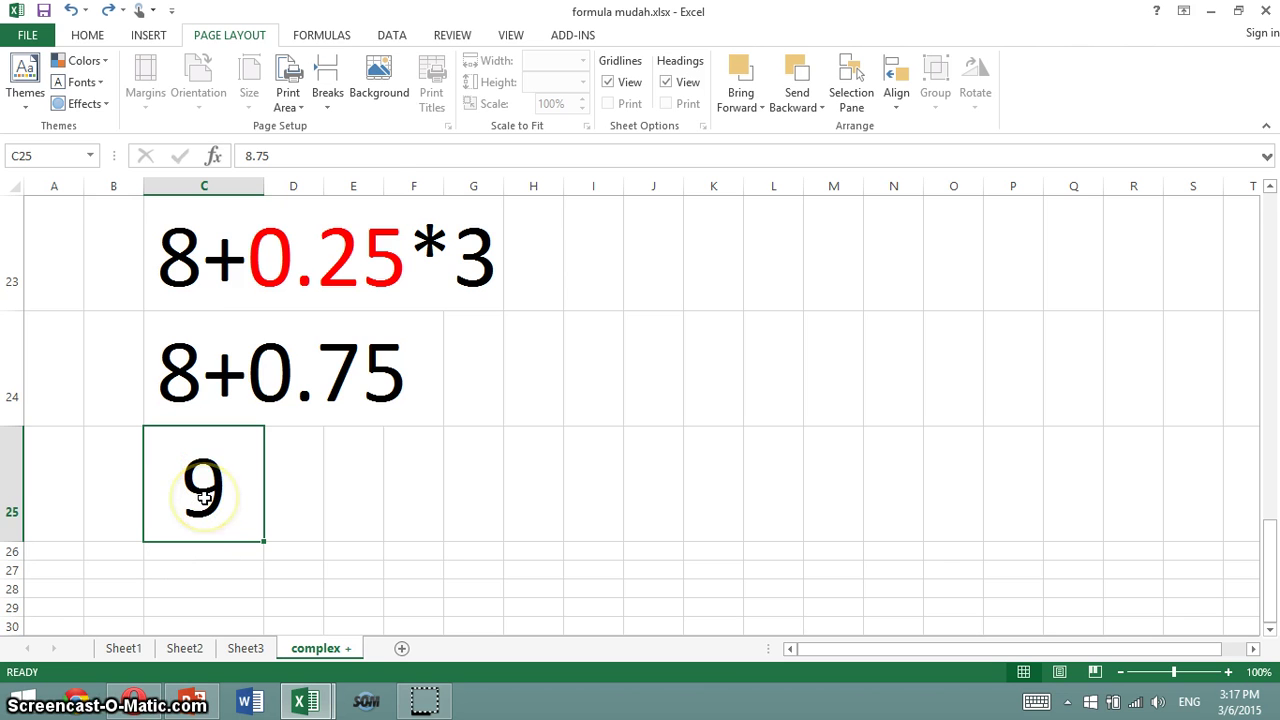
Step: Increase C25's decimal places to two so it reads 8.75
right_click(204, 497)
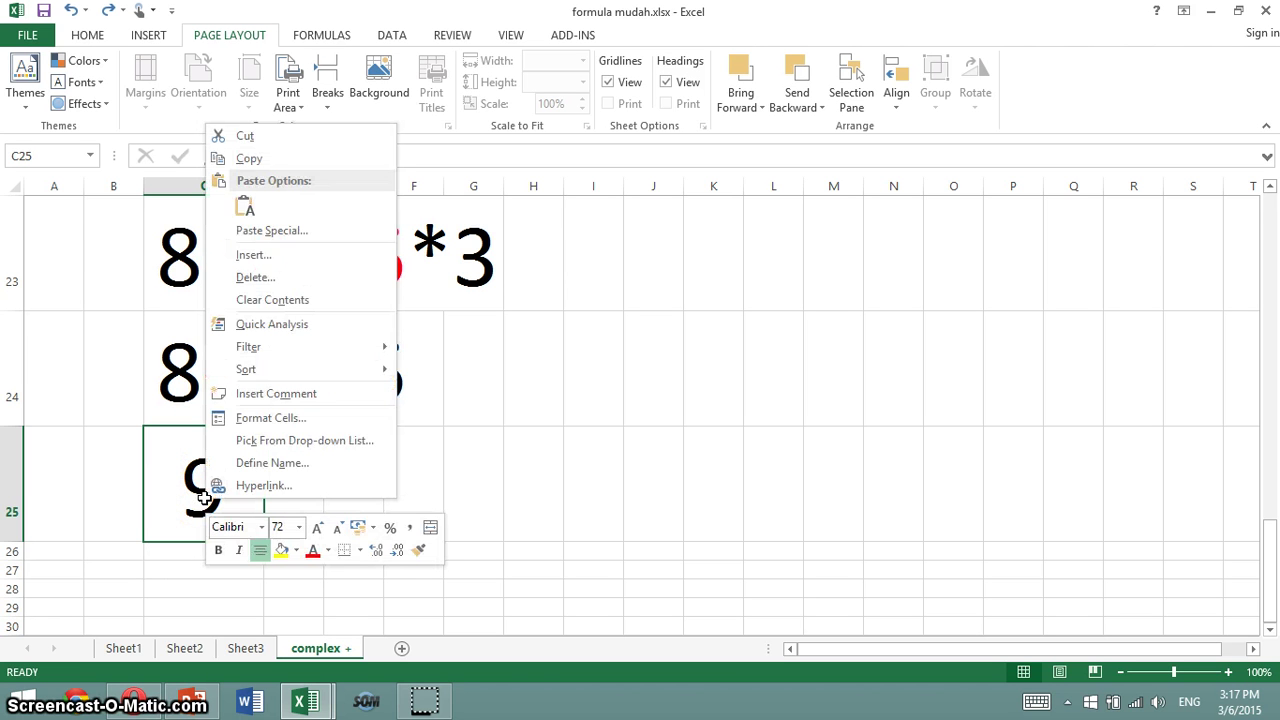
left_click(395, 553)
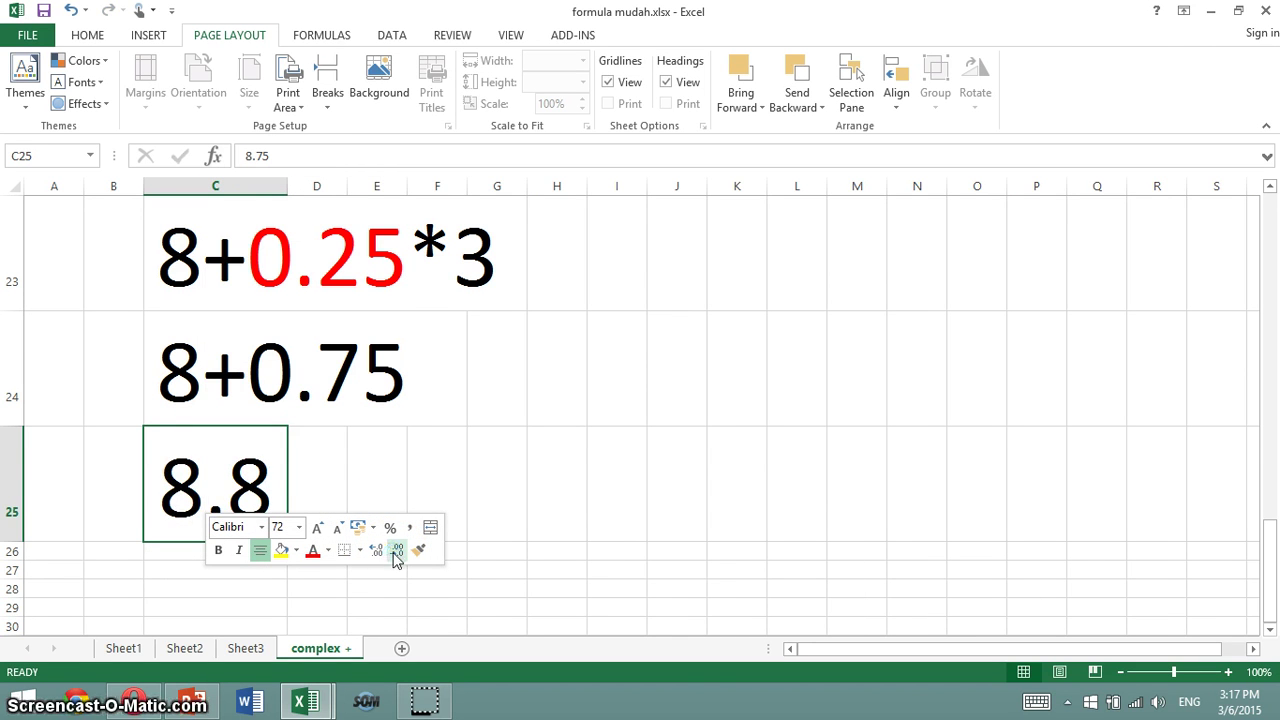
left_click(393, 551)
left_click(378, 556)
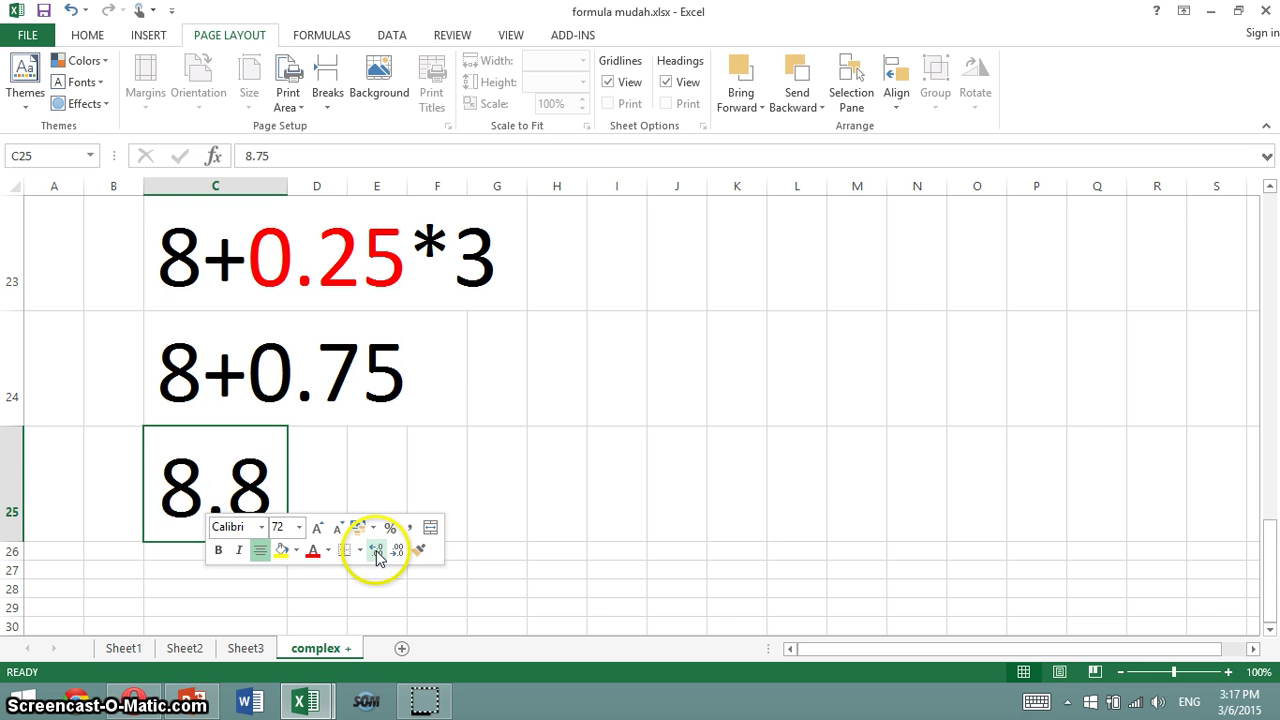
left_click(376, 550)
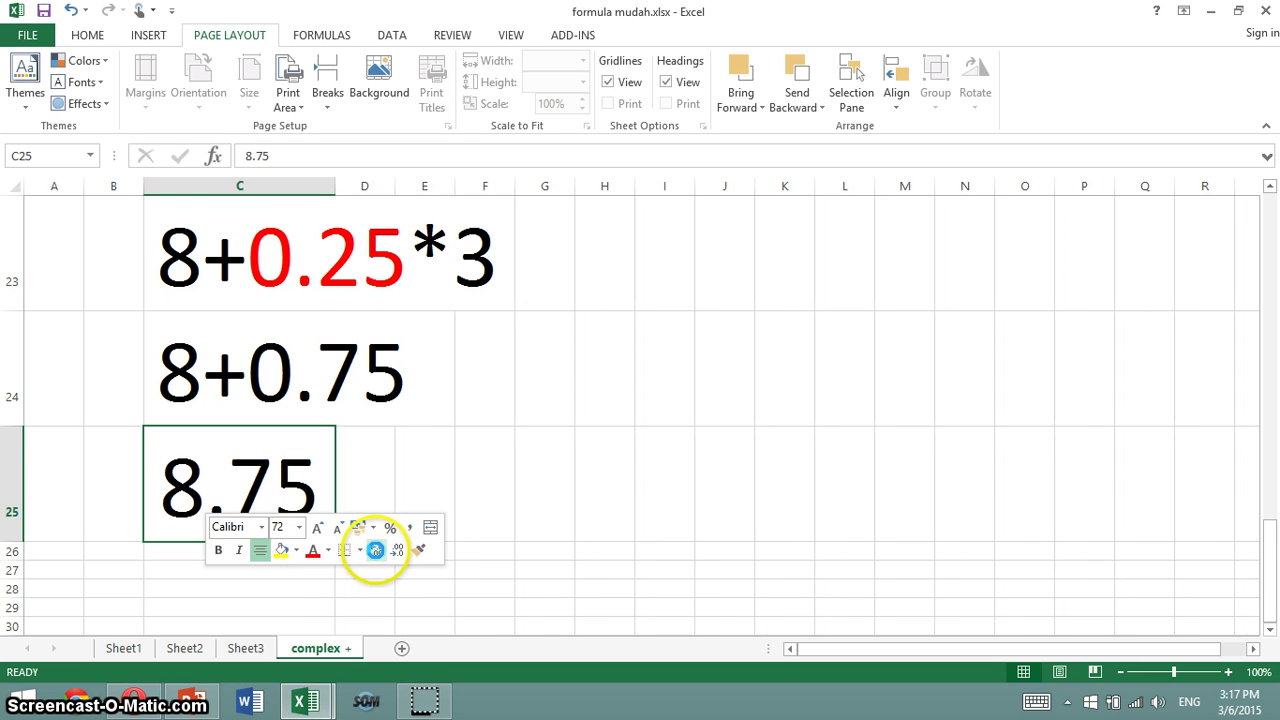
left_click(491, 516)
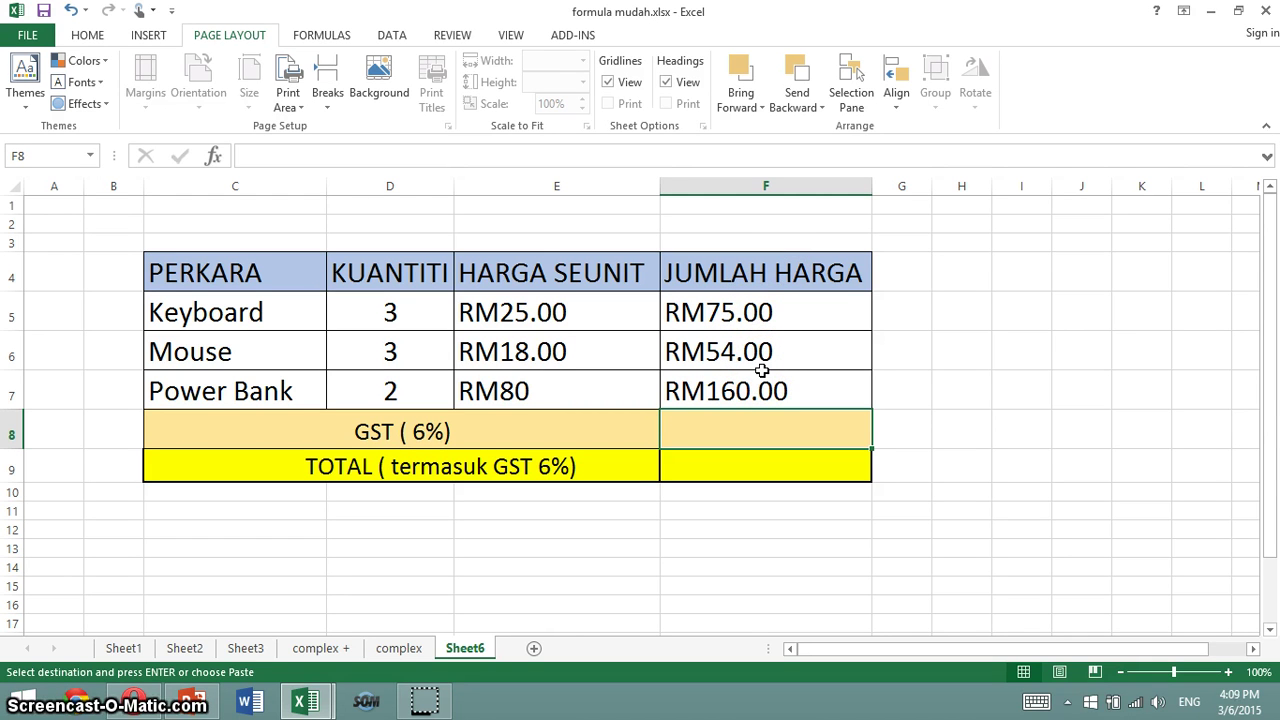
left_click(744, 313)
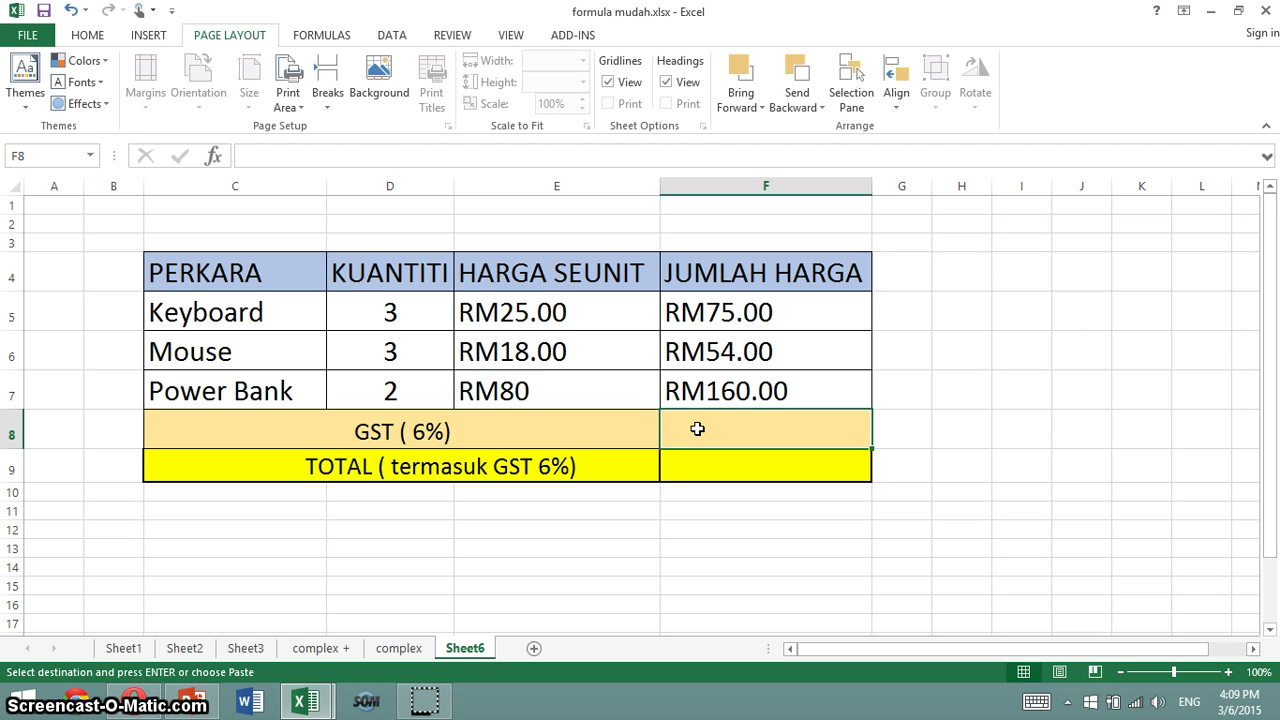
Step: Enter =F5+F6+F7*0.06 in F8, referencing cells F5, F6 and F7
type("+")
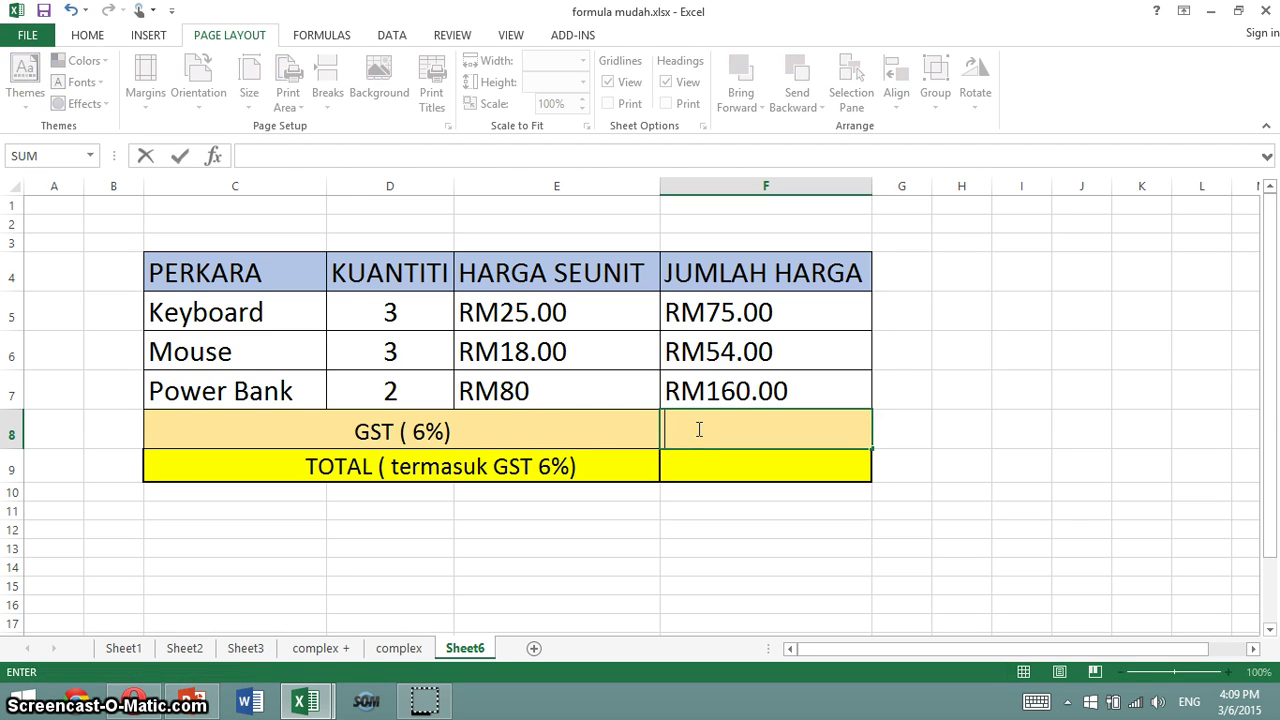
left_click(701, 314)
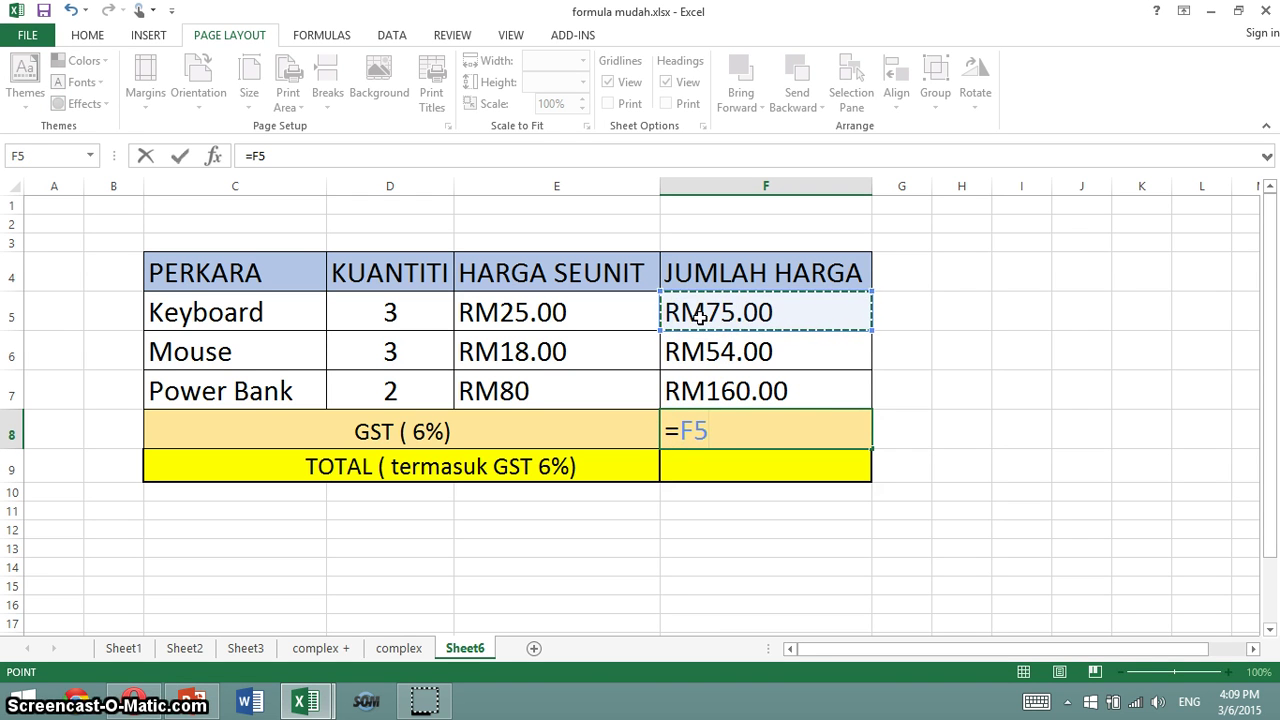
type("+")
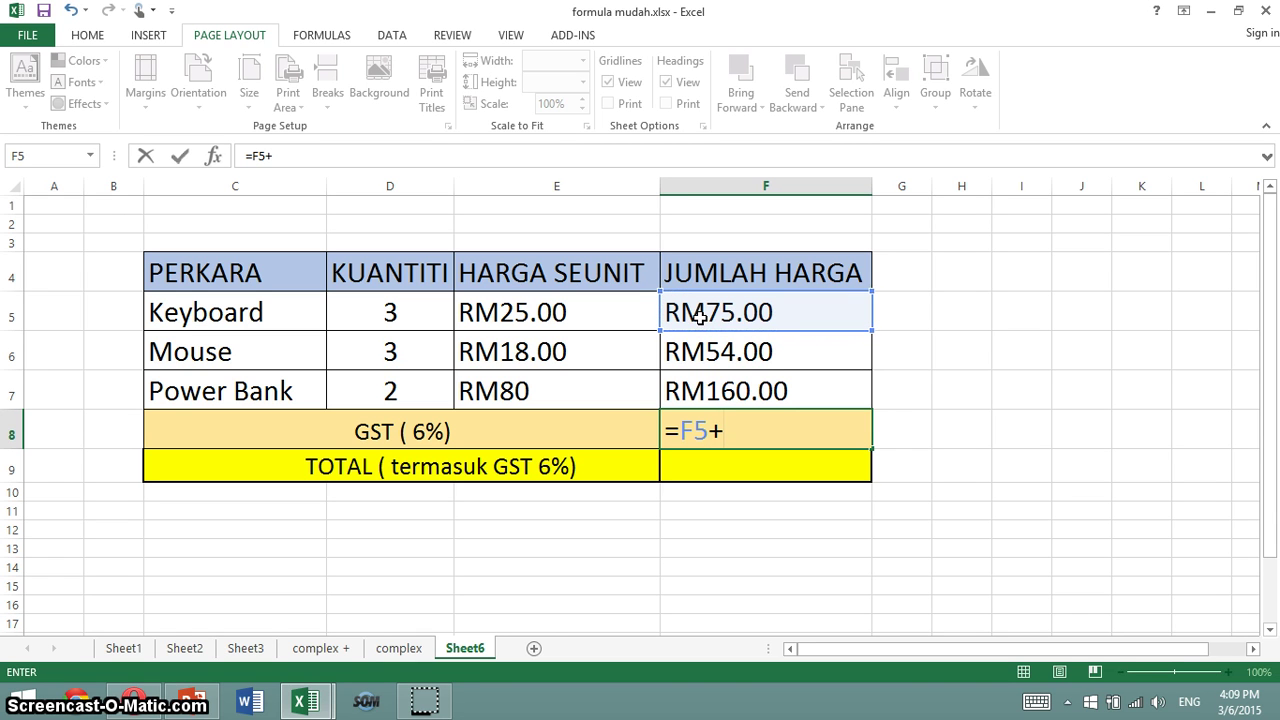
left_click(718, 350)
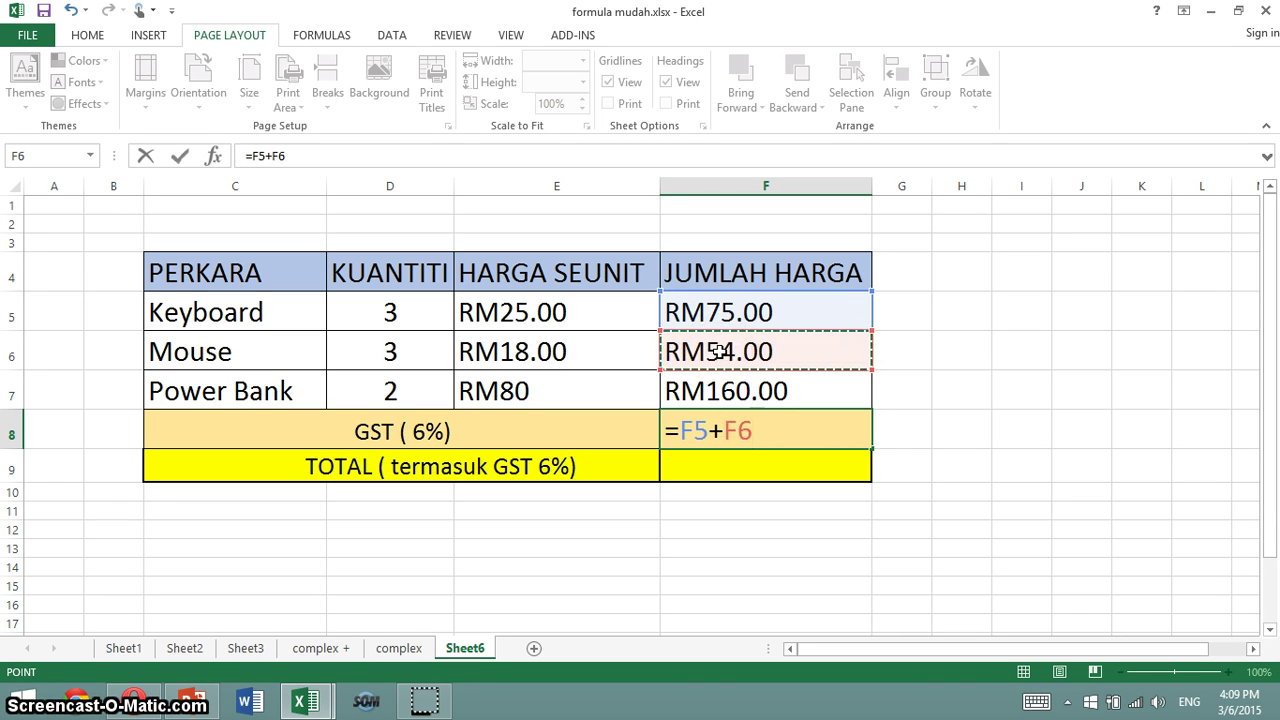
type("+")
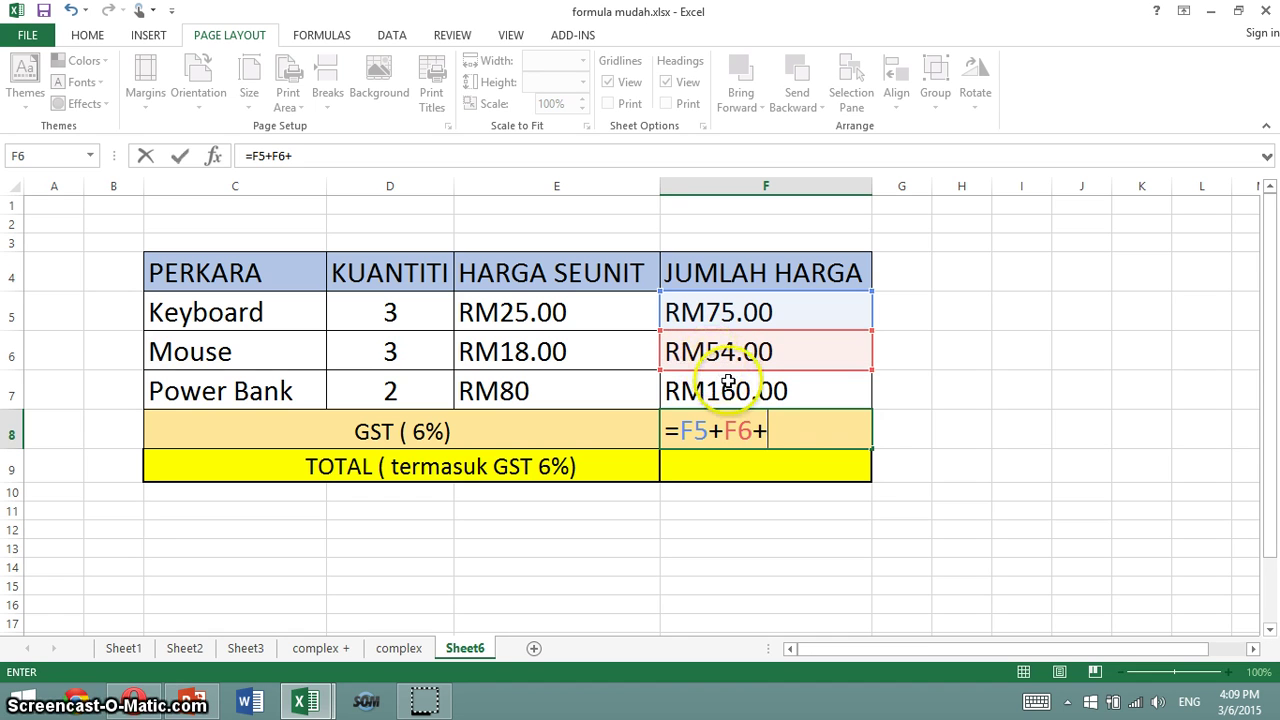
left_click(729, 384)
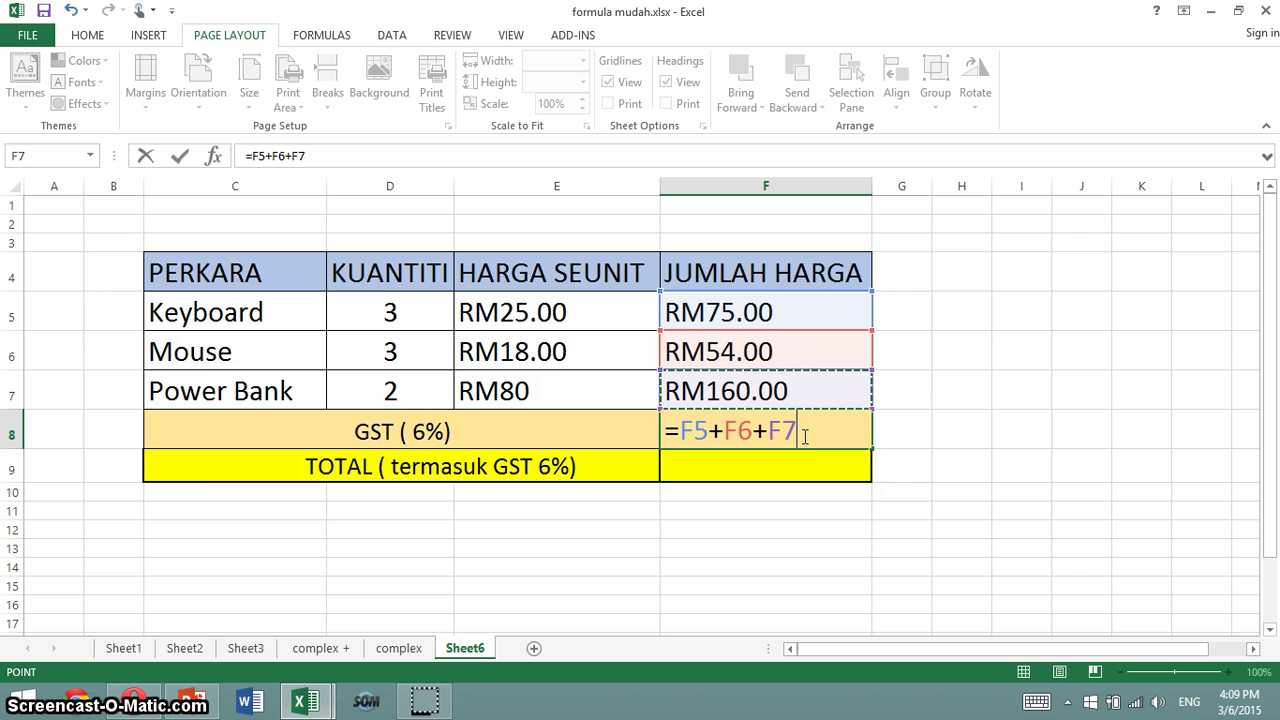
type("*")
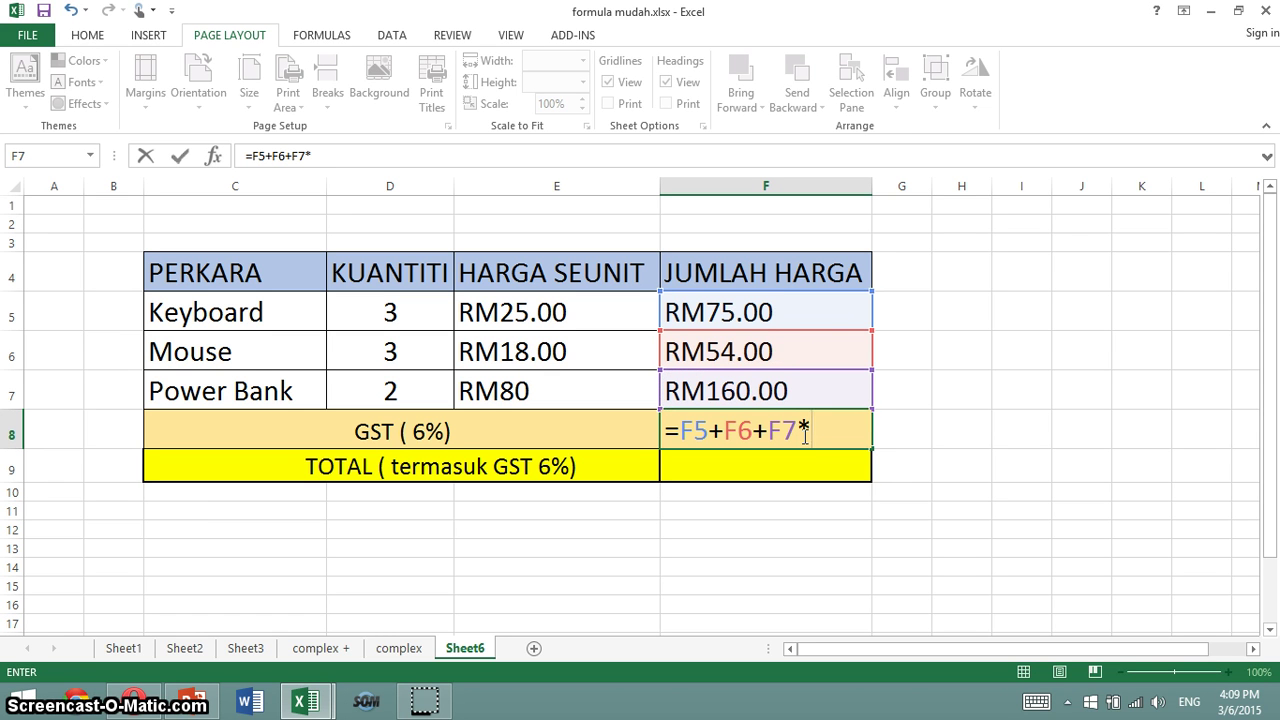
type("0.06")
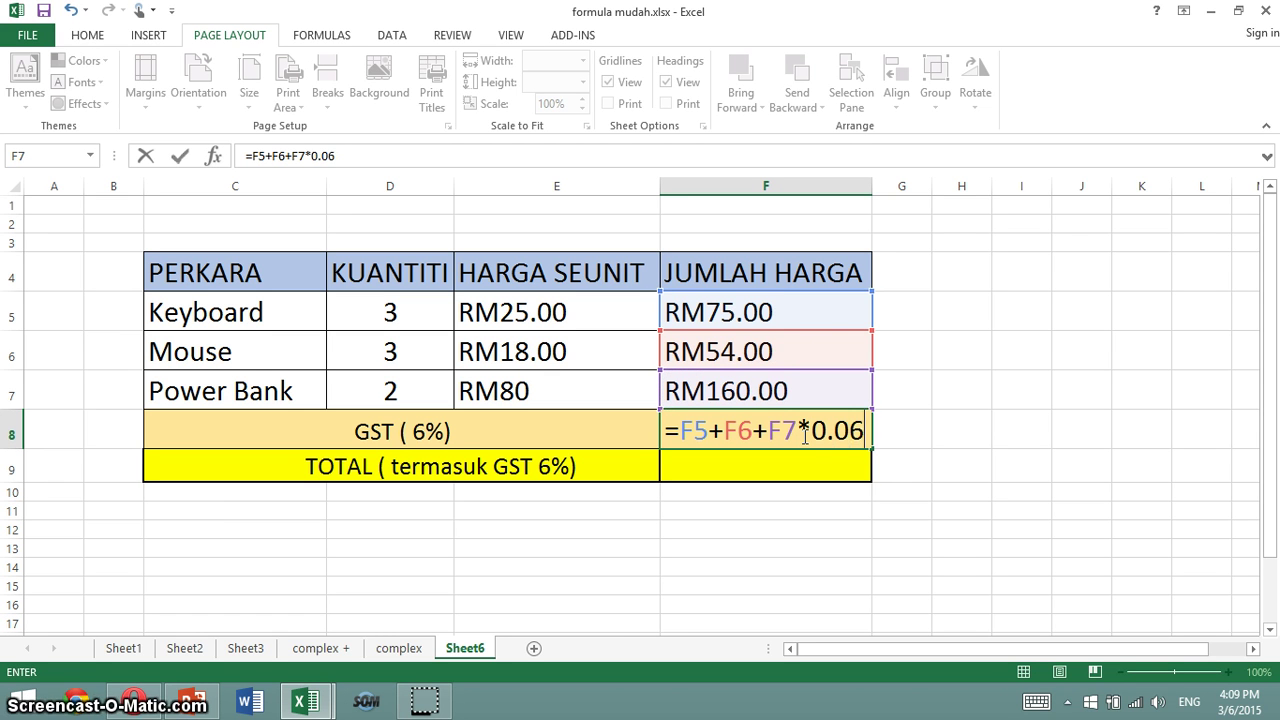
left_click(851, 434)
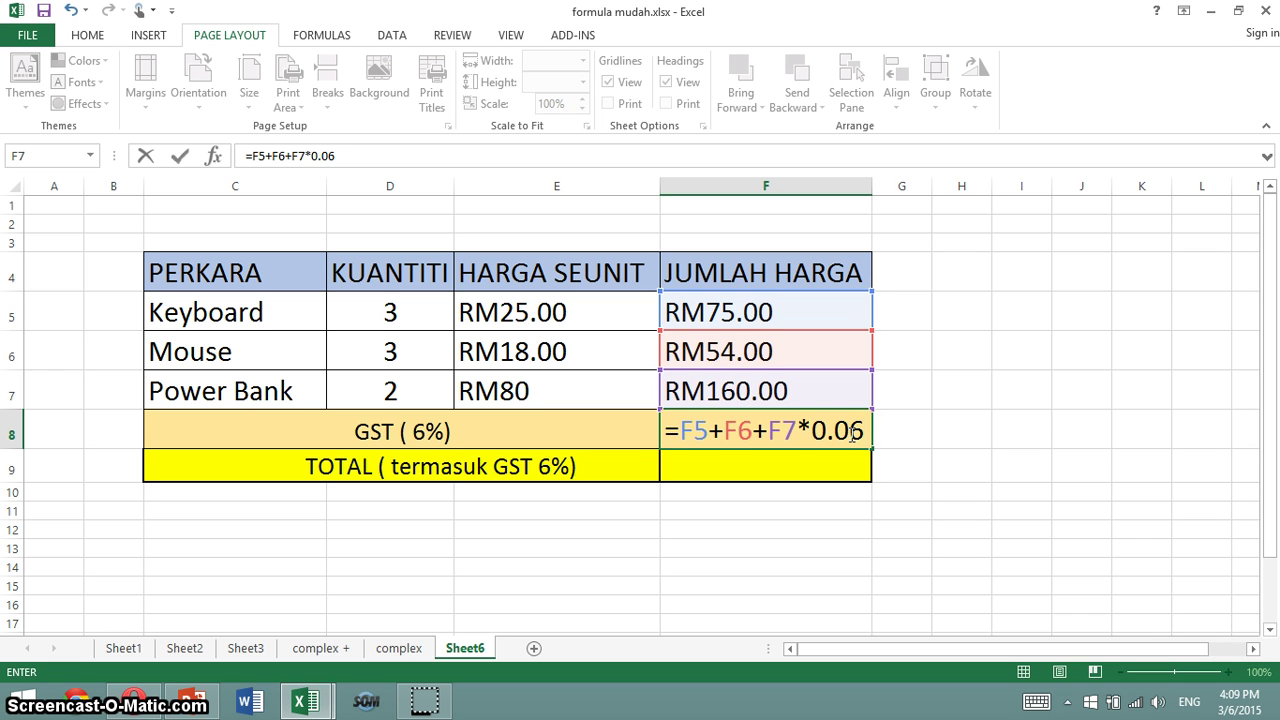
left_click(679, 434)
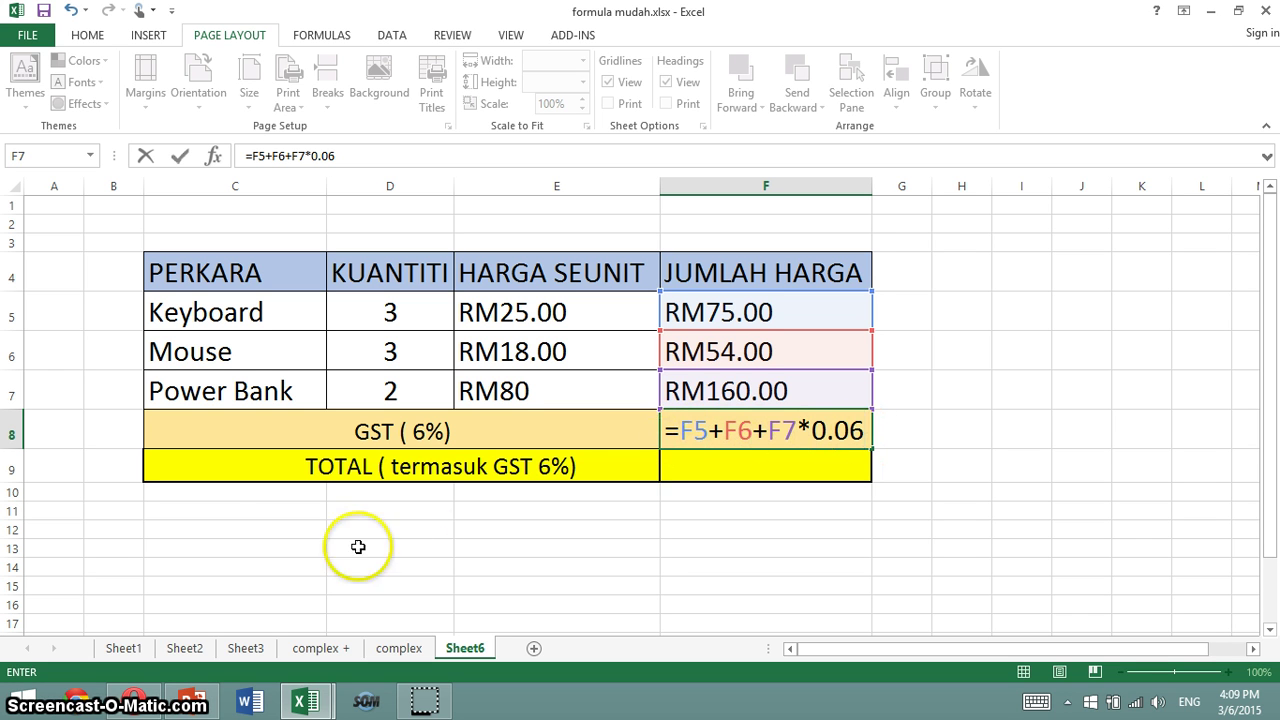
Step: Confirm the unbracketed F8 formula, giving RM138.60, then undo it so F8 is empty
left_click(256, 513)
right_click(256, 513)
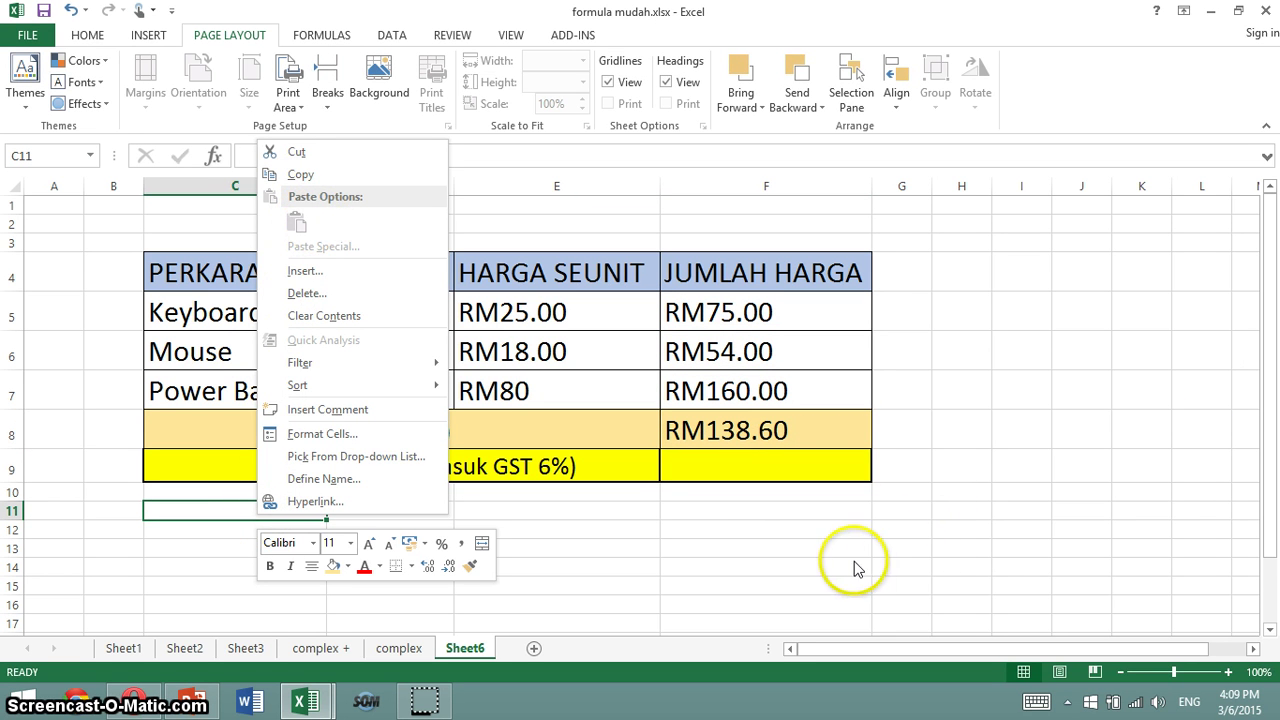
left_click(937, 563)
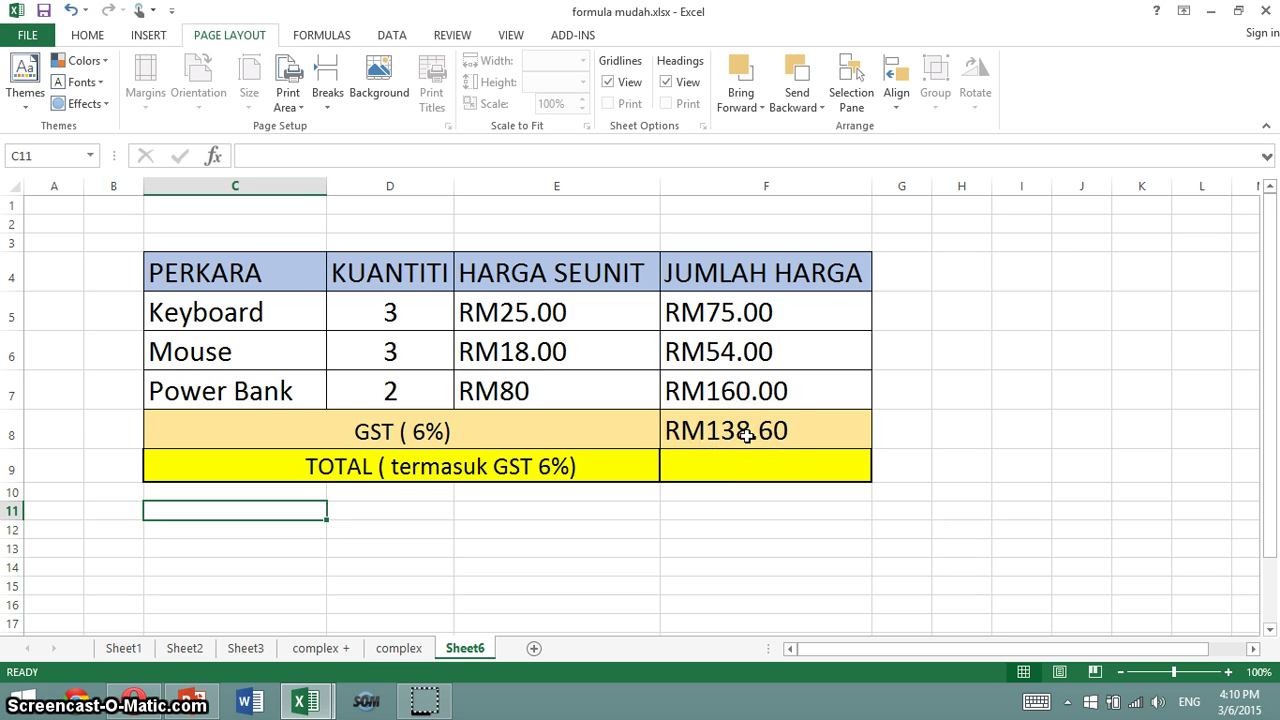
left_click(776, 430)
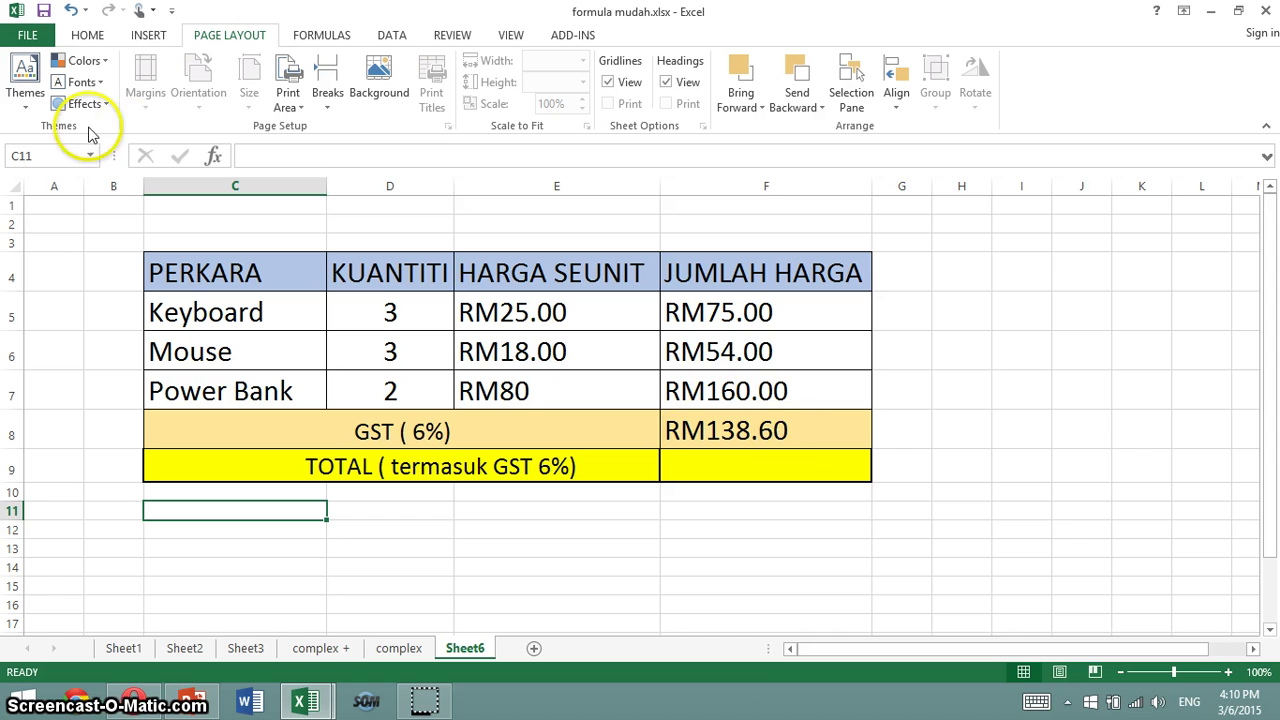
left_click(70, 11)
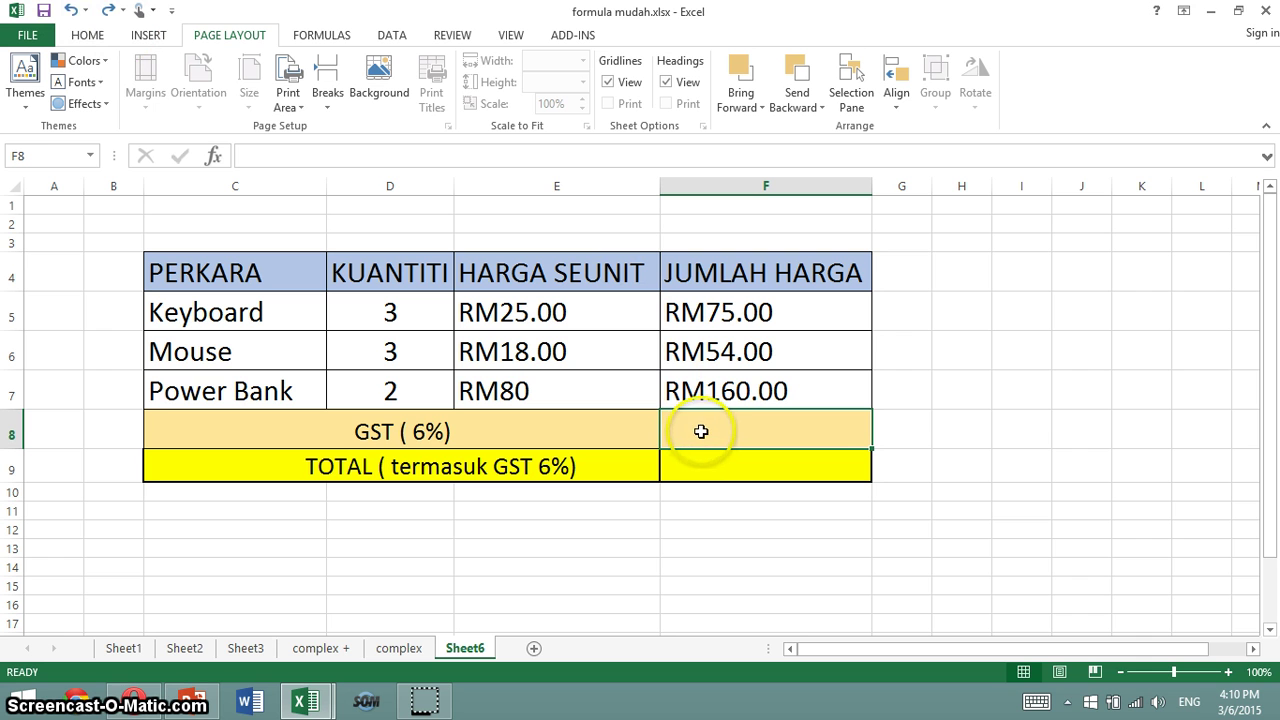
Step: Undo and redo to restore the GST and TOTAL rows, then start editing F8
left_click(80, 14)
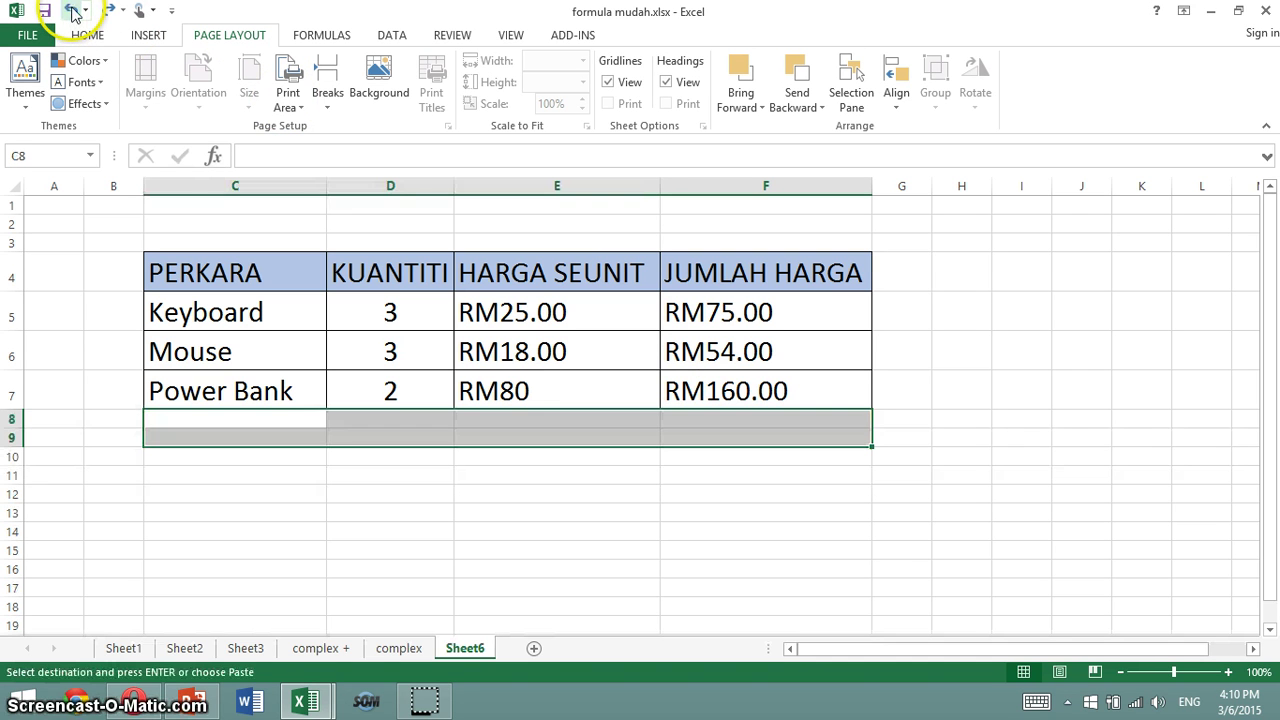
left_click(107, 10)
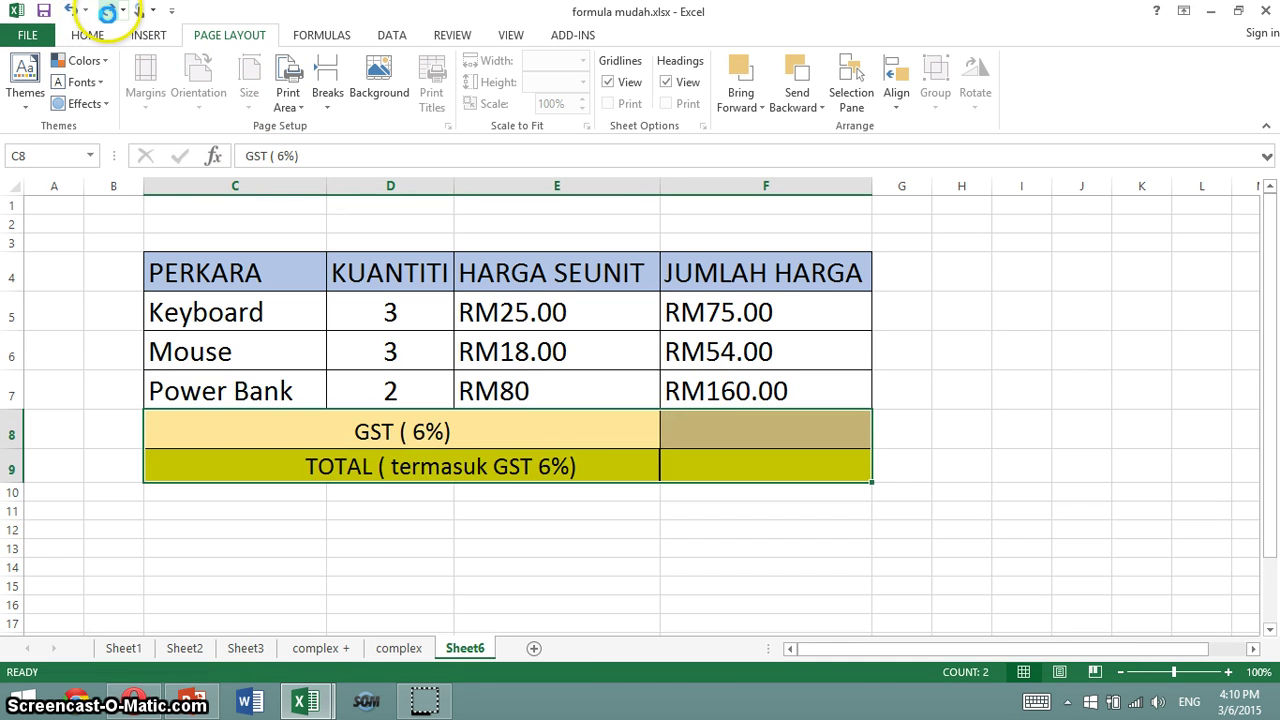
left_click(605, 528)
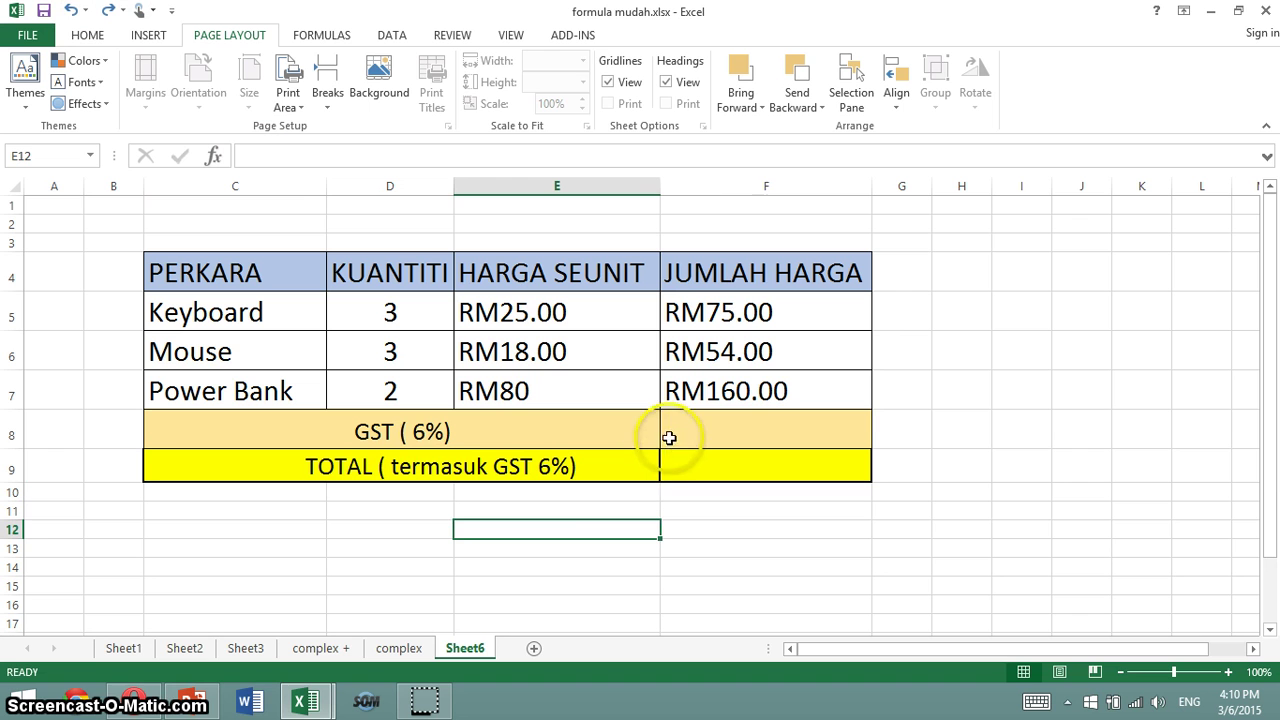
left_click(702, 428)
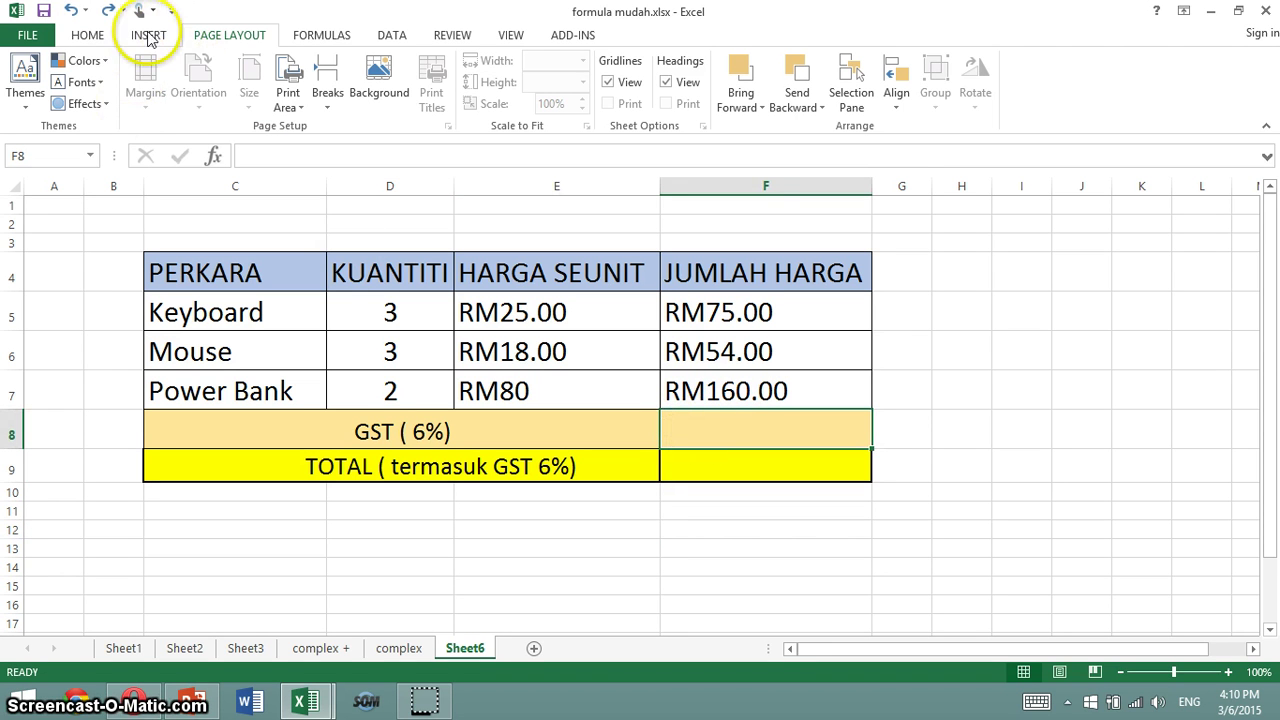
left_click(322, 35)
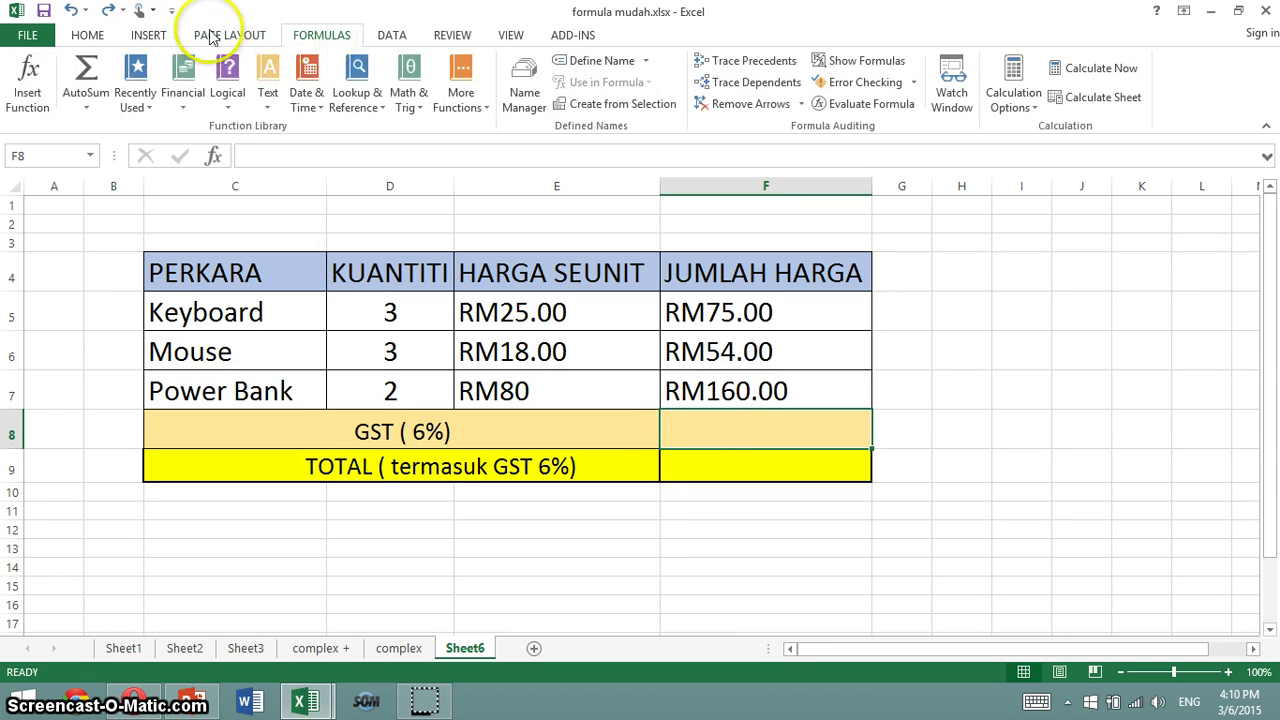
left_click(87, 38)
left_click(337, 156)
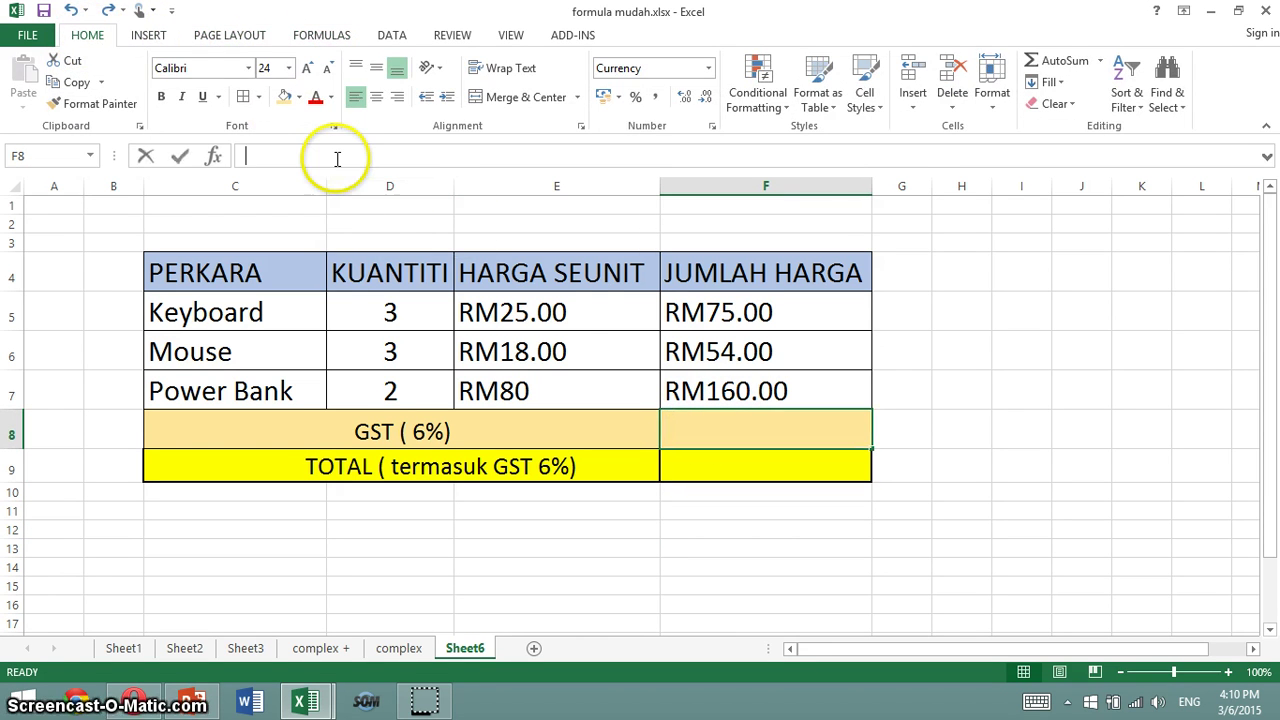
left_click(680, 428)
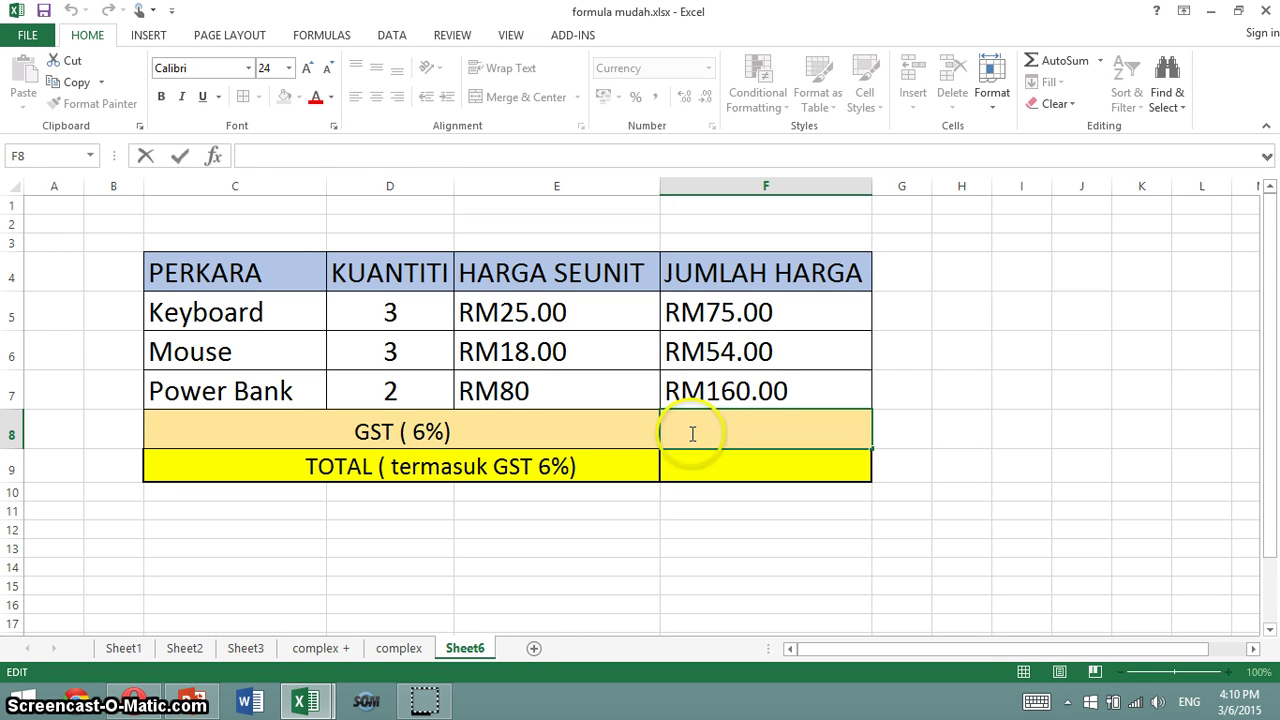
Step: Re-enter =F5+F6+F7*0. in F8, referencing F5, F6 and F7
type("=")
left_click(726, 313)
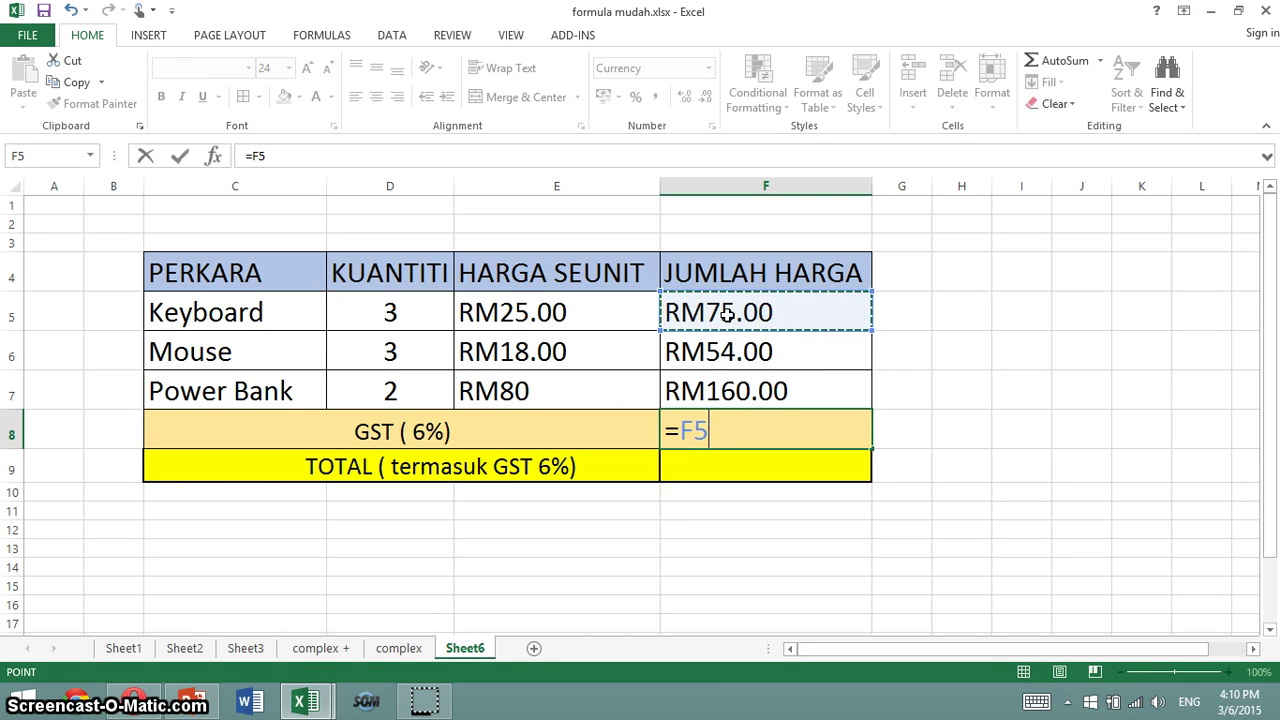
type("+")
left_click(732, 352)
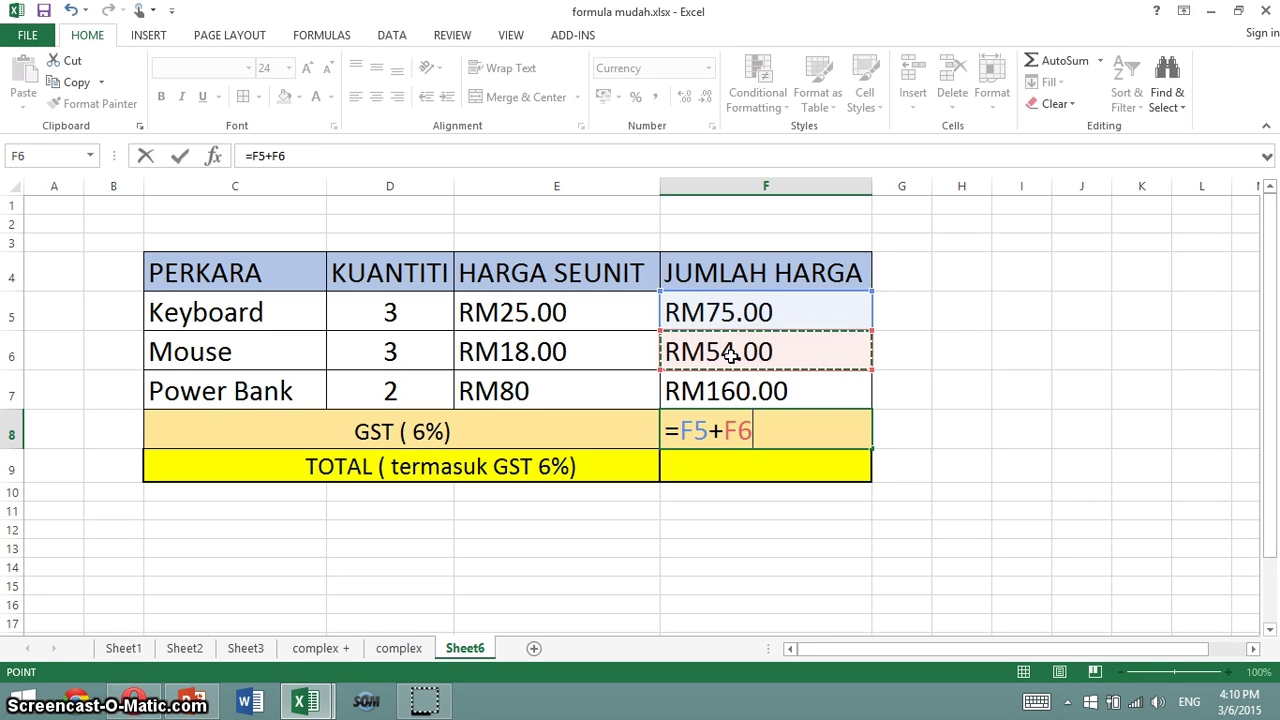
type("+")
left_click(733, 393)
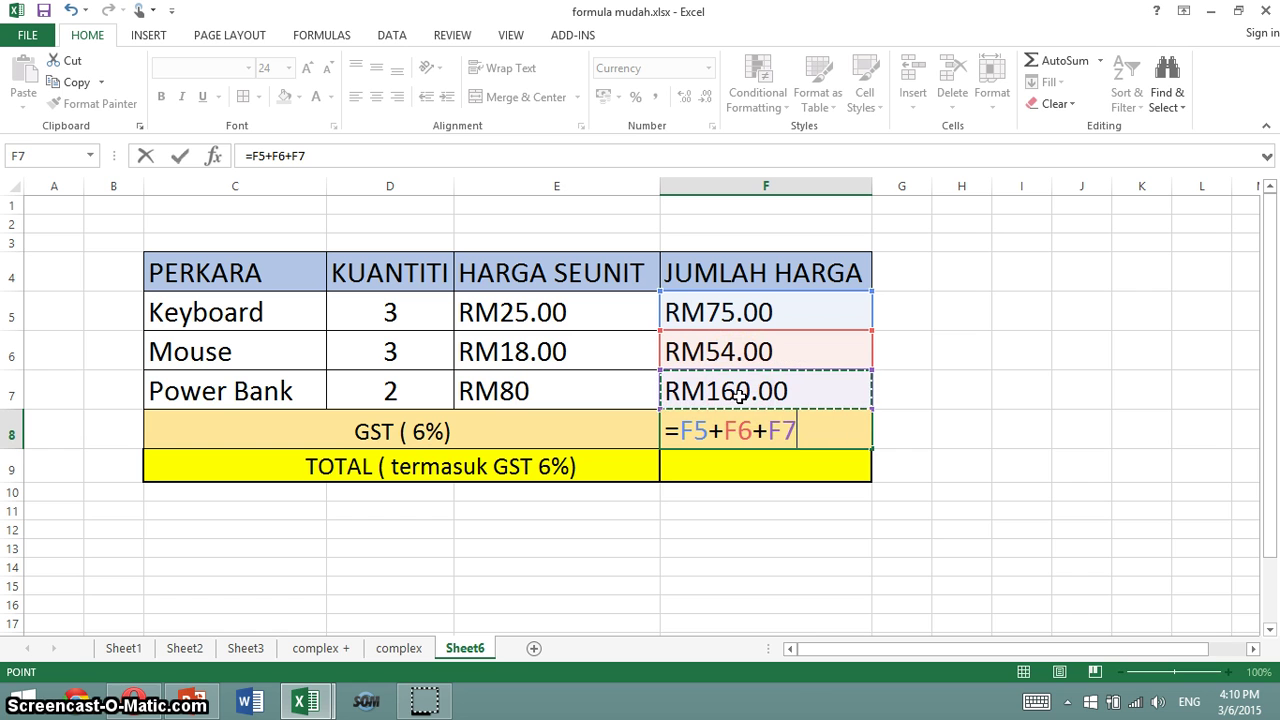
type("*")
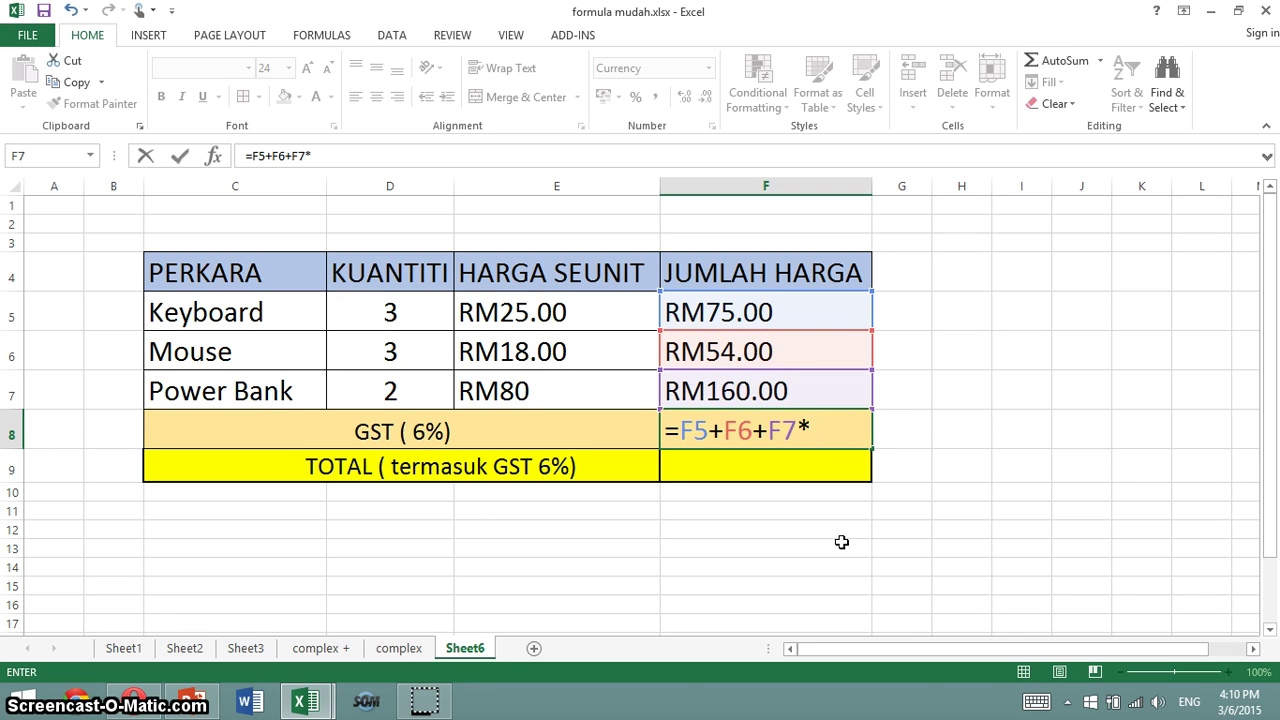
type("0.06")
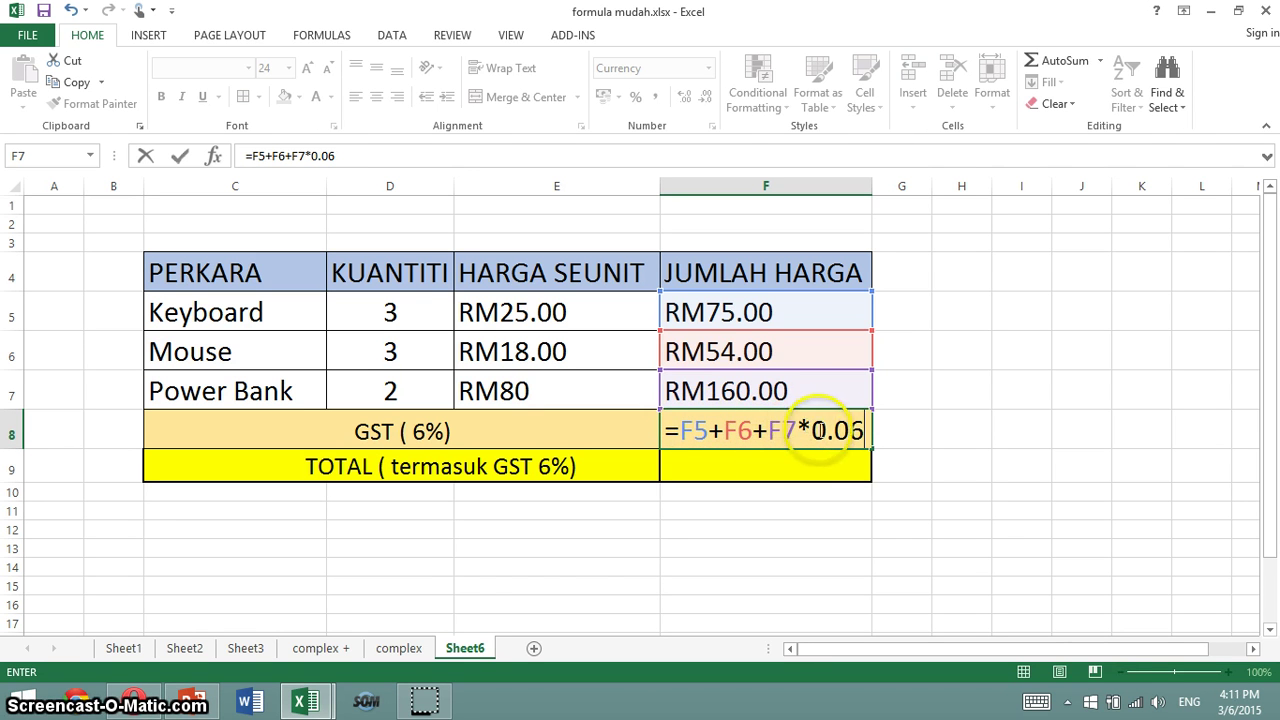
Step: Confirm the F8 formula =F5+F6+F7*0.06, then copy C12's worked example on the complex sheet
key("Return")
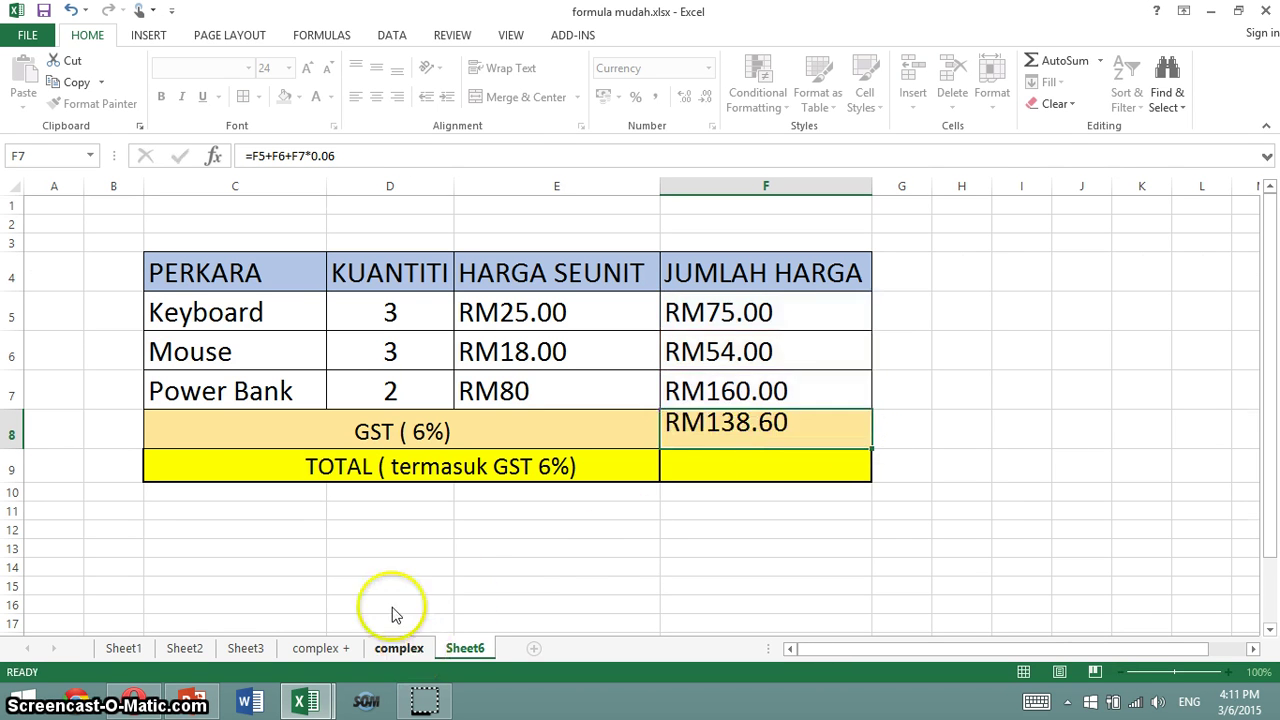
left_click(396, 648)
right_click(244, 456)
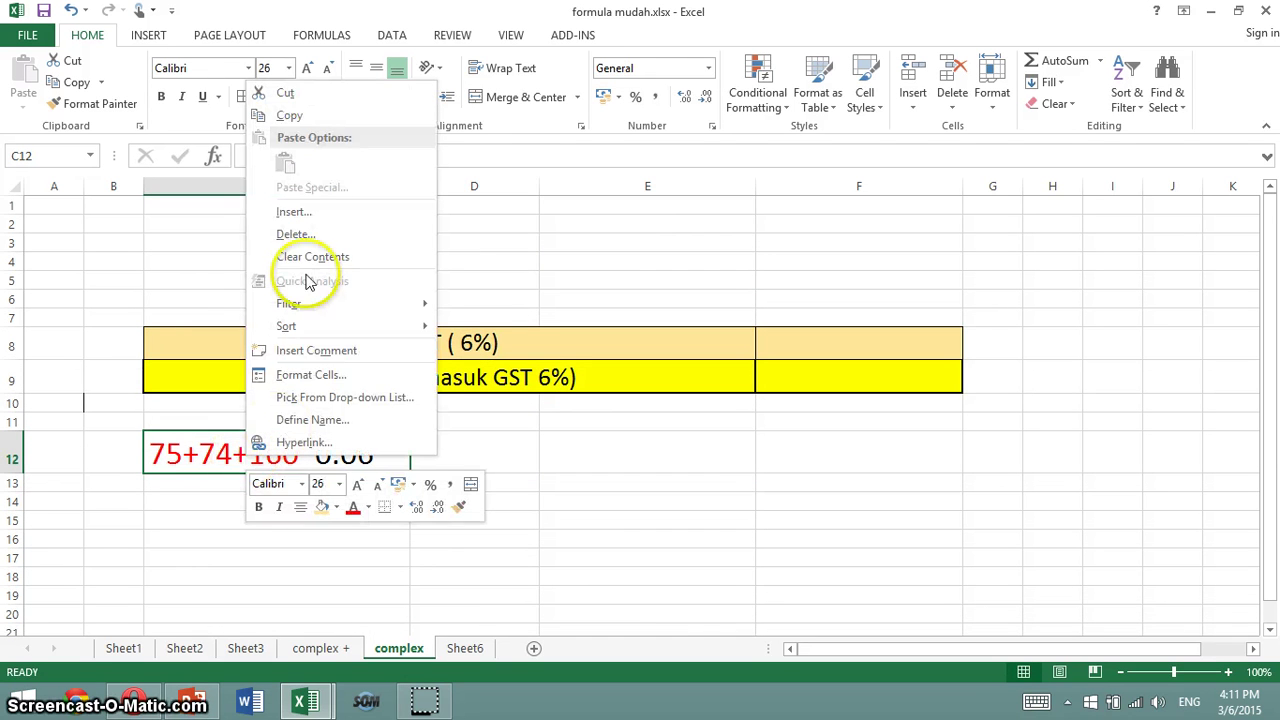
left_click(289, 115)
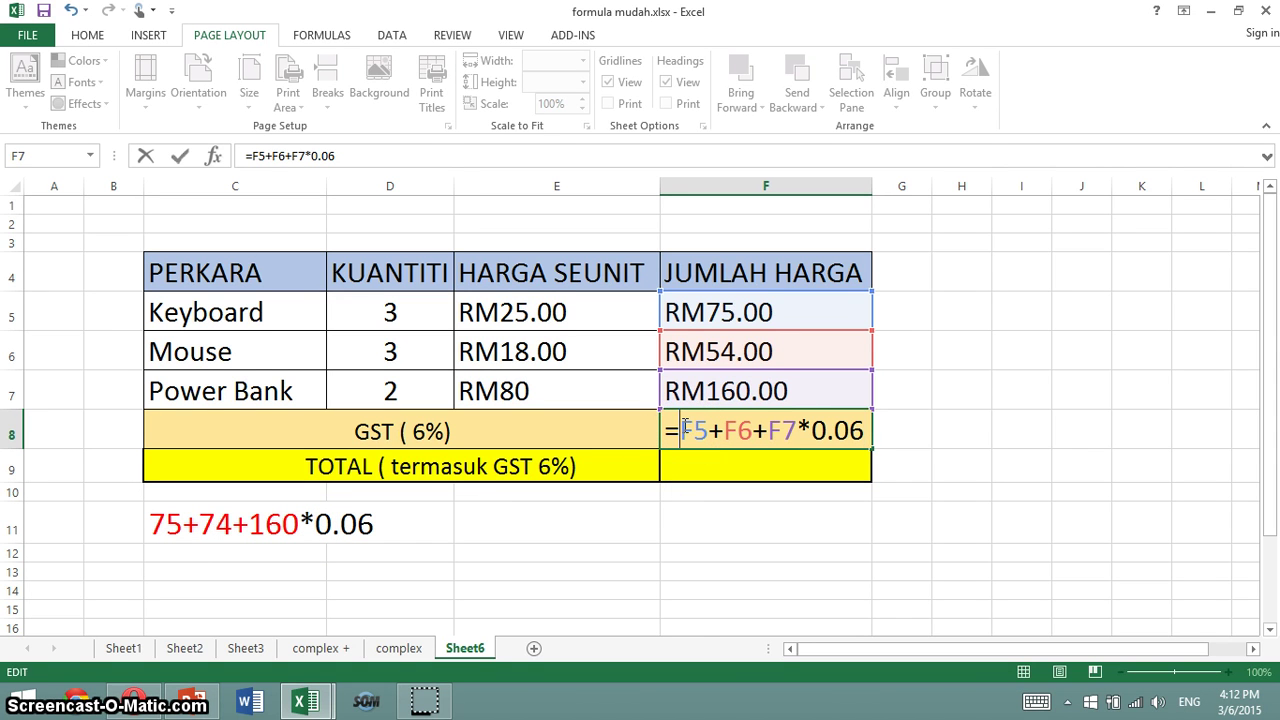
Step: Wrap F5+F6+F7 in parentheses so F8 reads =(F5+F6+F7)*0.06, giving RM17.34
left_click(684, 425)
type("(")
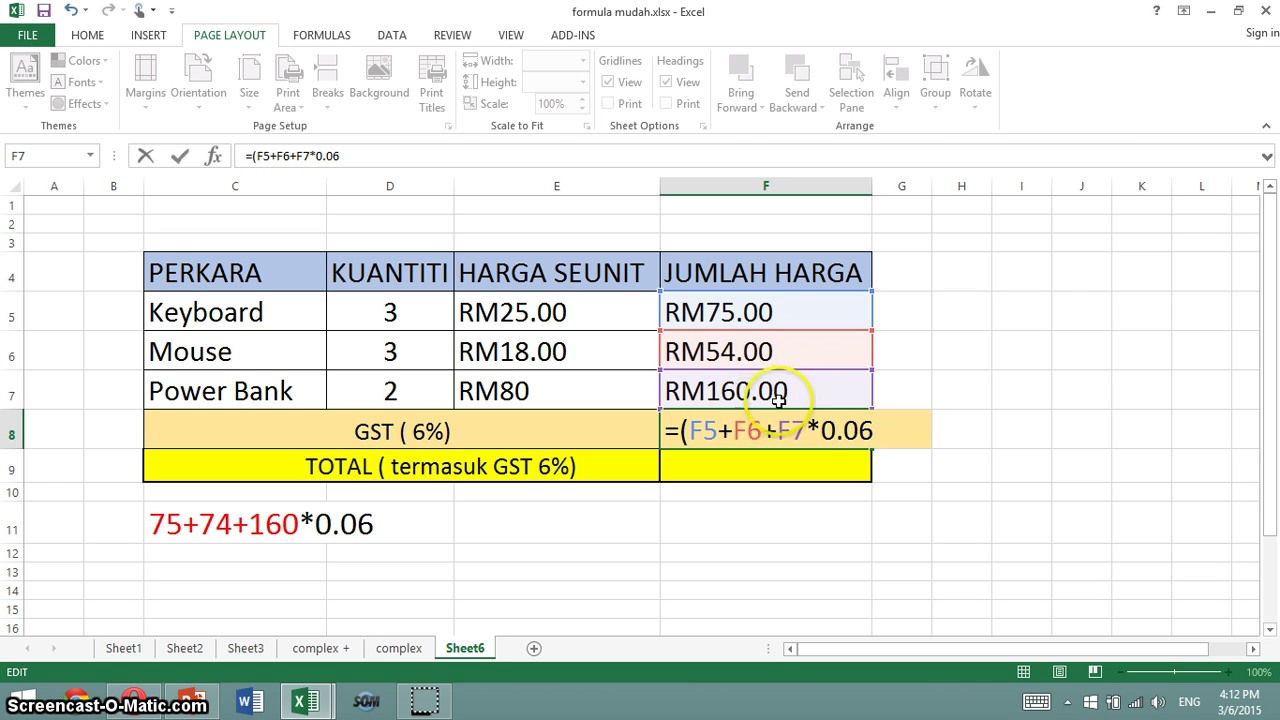
left_click(810, 424)
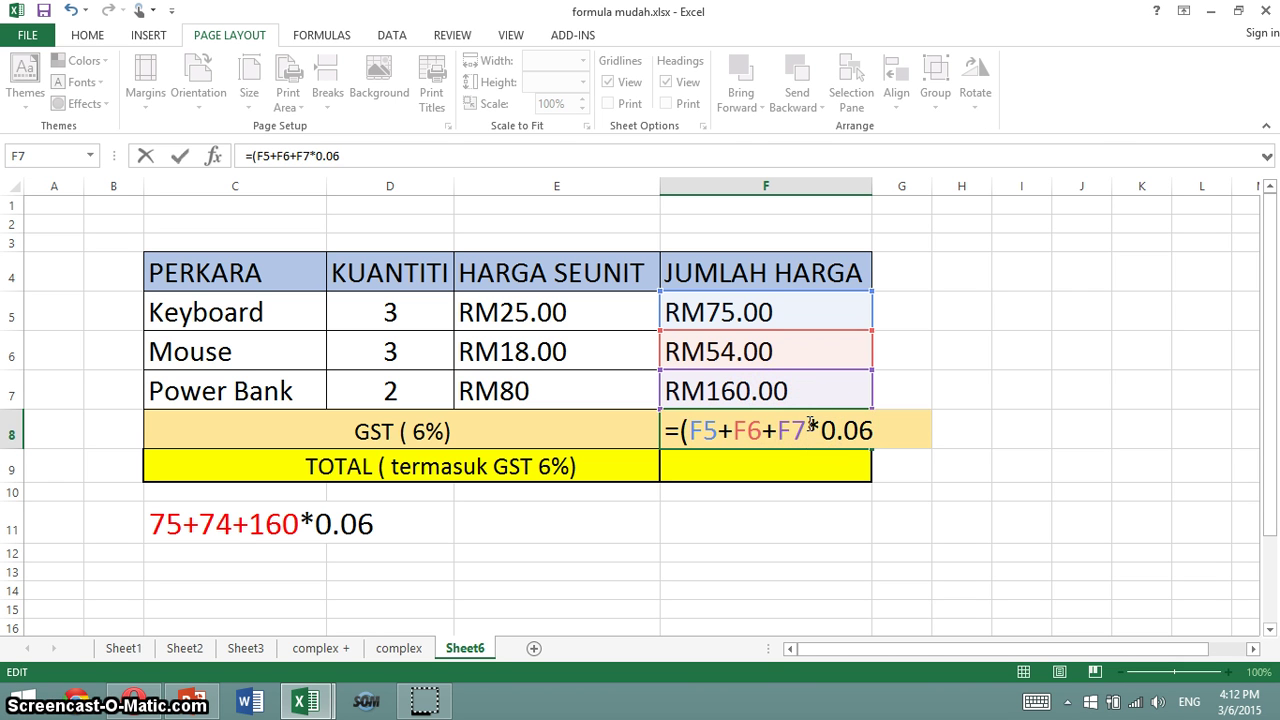
type(")")
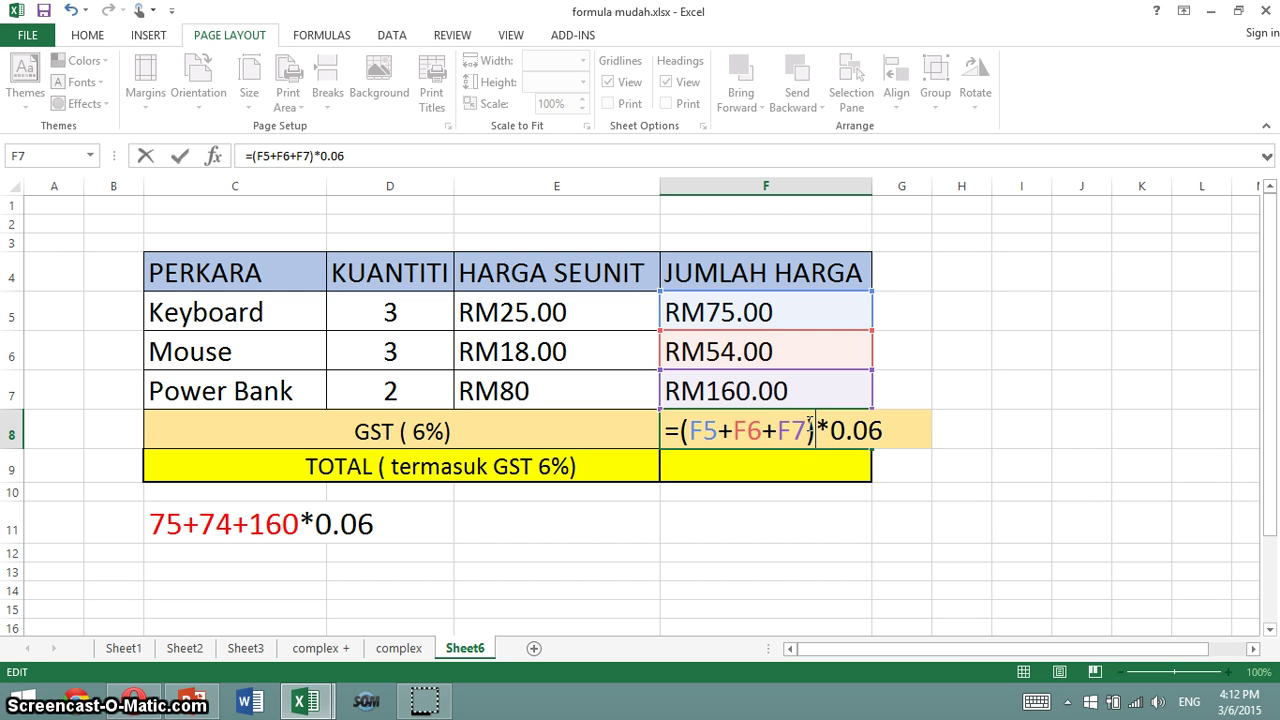
key("Return")
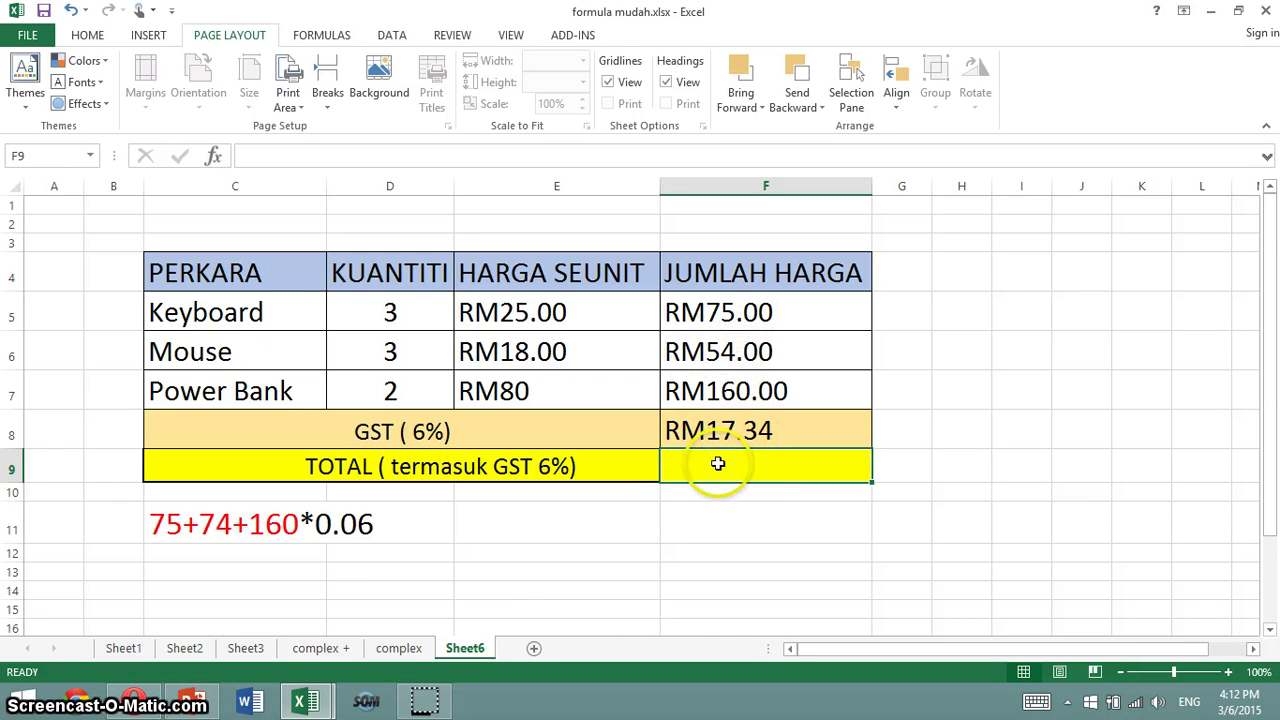
Step: Enter =F5+F6+F7+F8 in F9 so the TOTAL shows RM306.34
type("=")
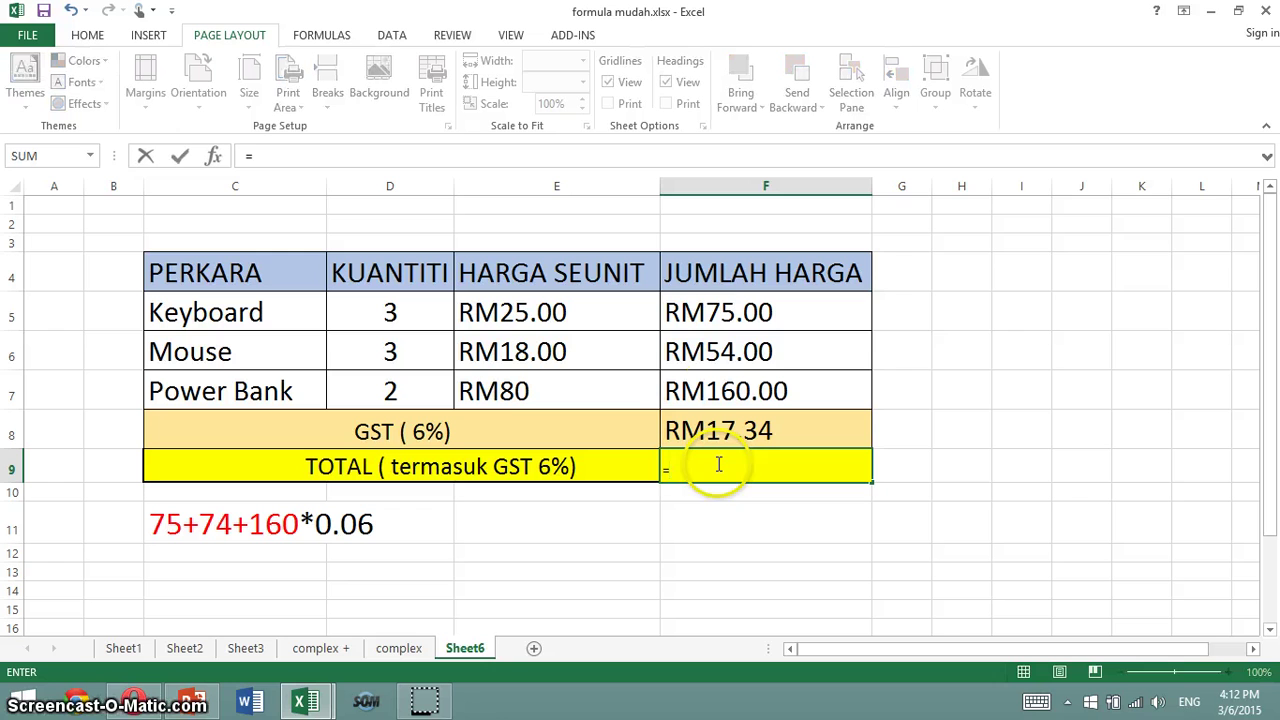
left_click(705, 313)
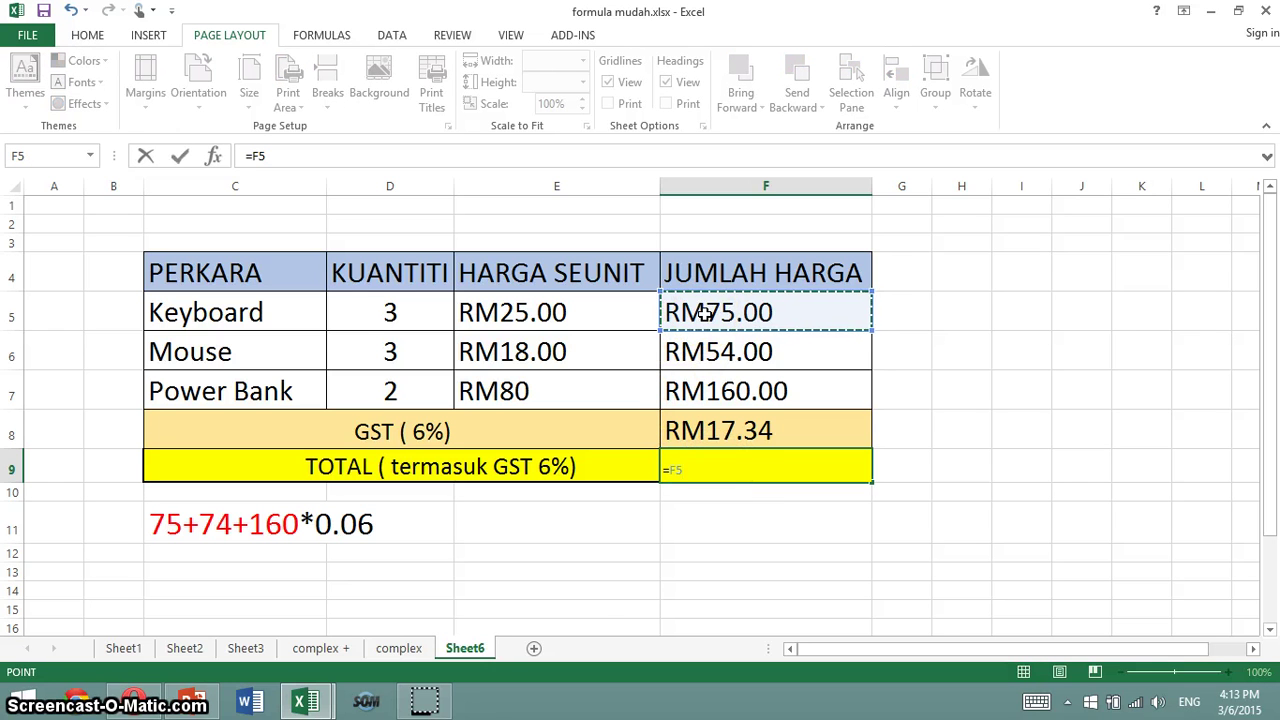
type("+")
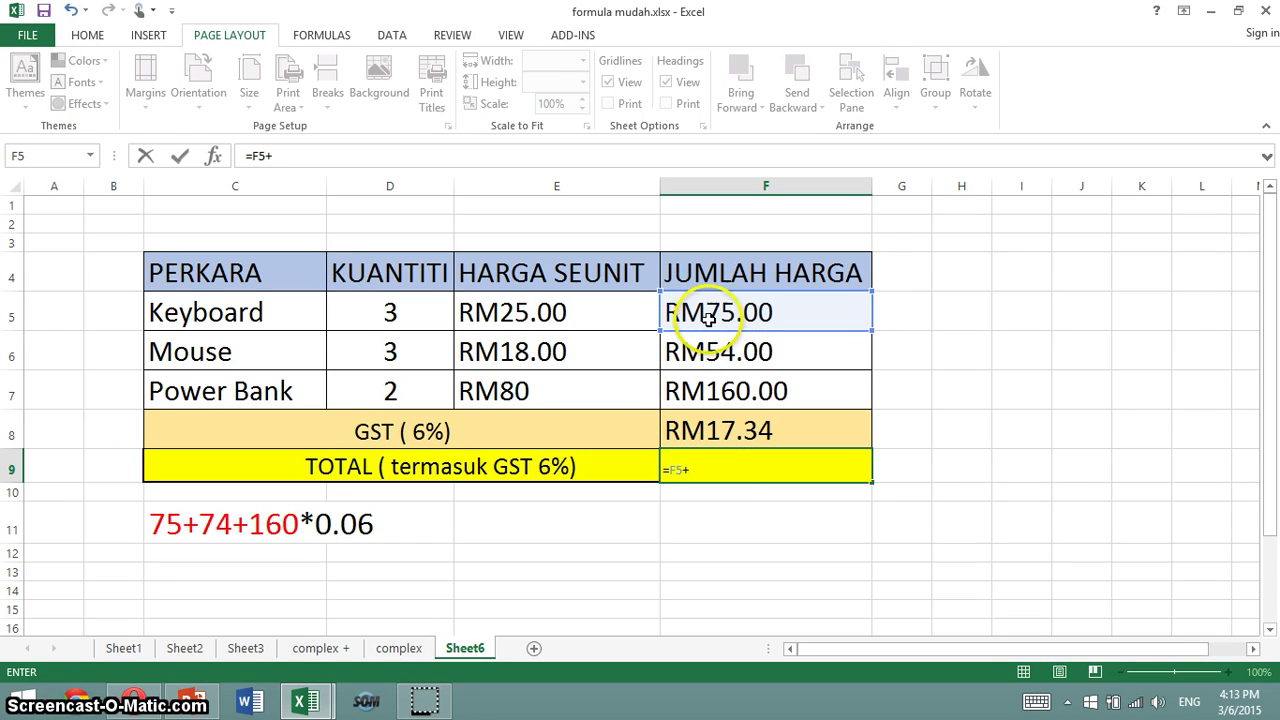
left_click(716, 360)
type("+")
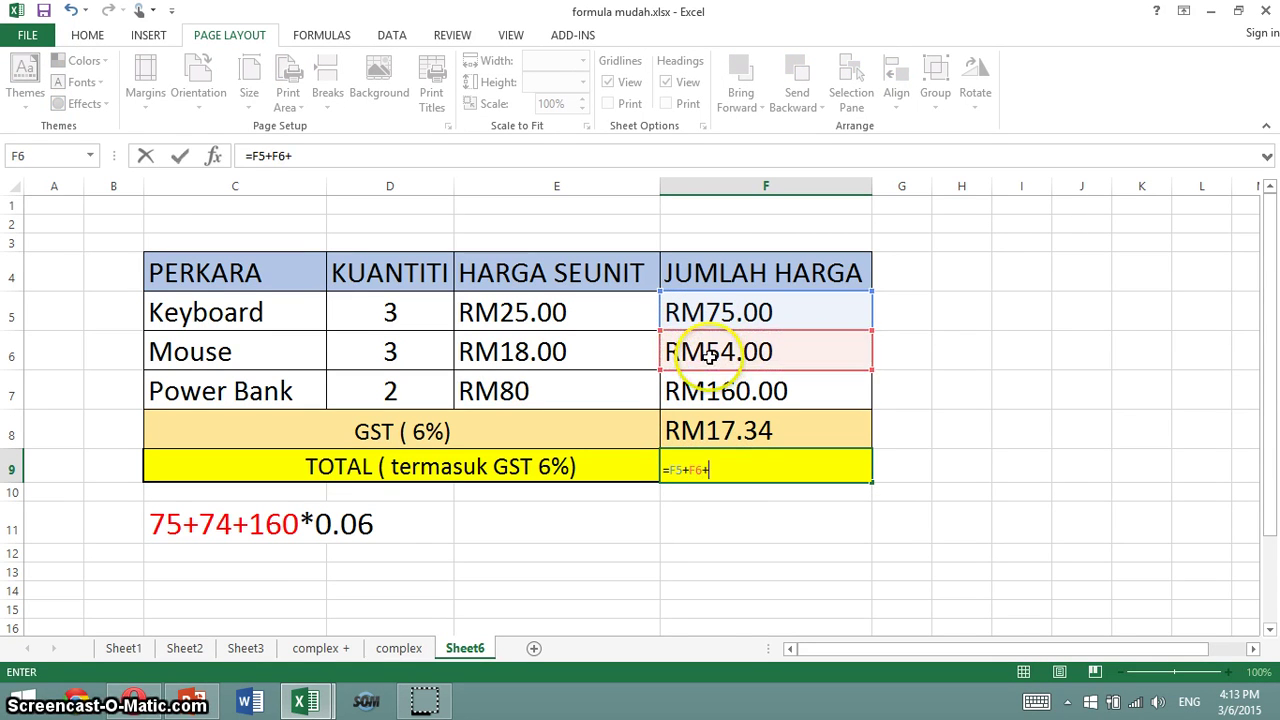
left_click(688, 392)
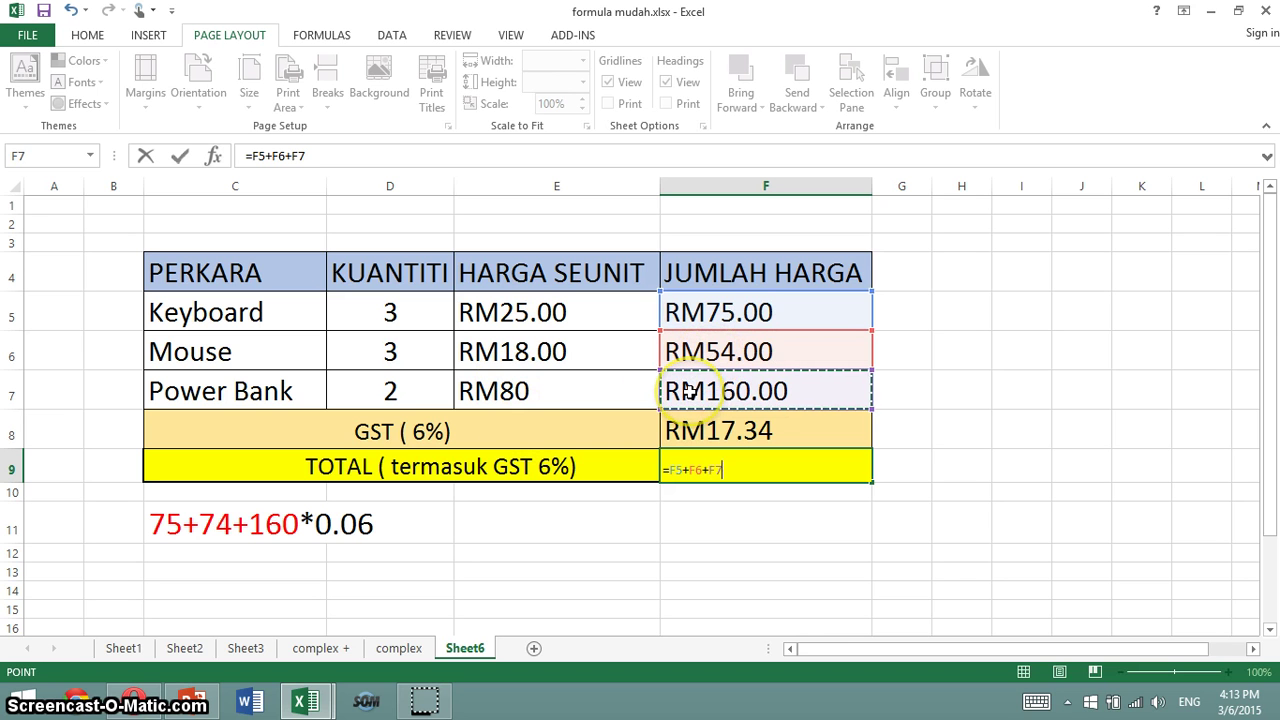
type("+")
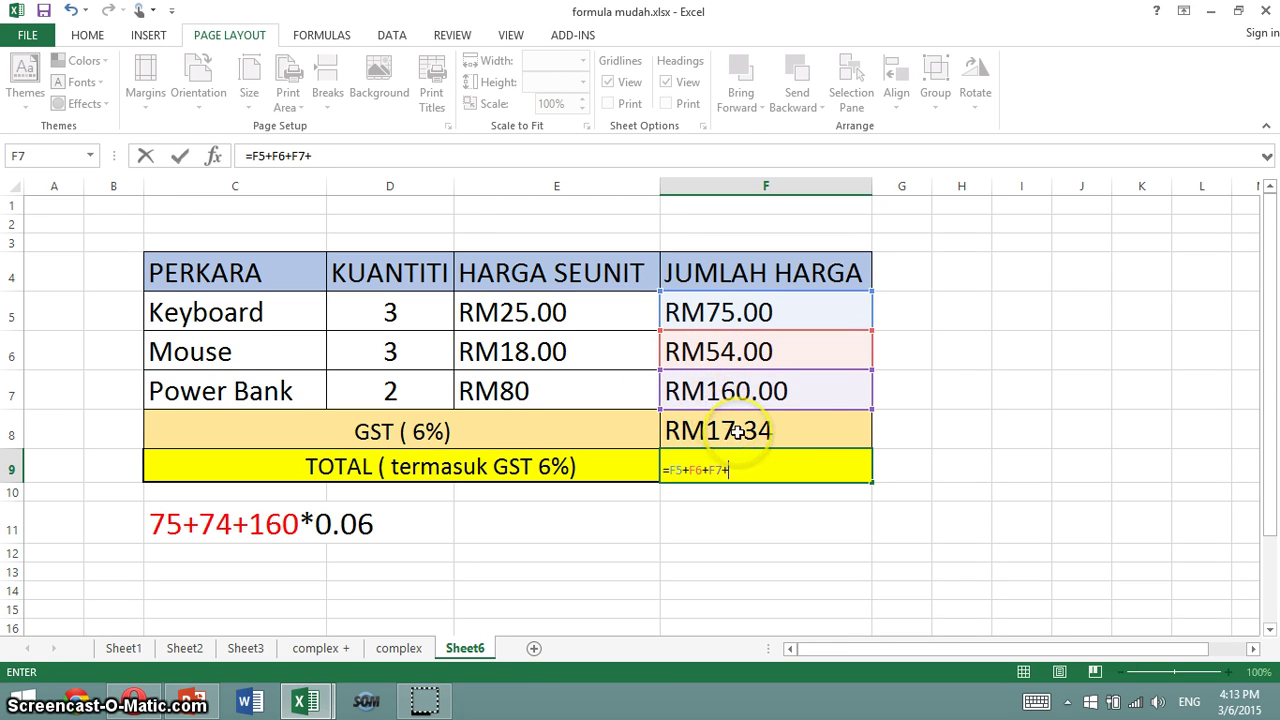
left_click(737, 430)
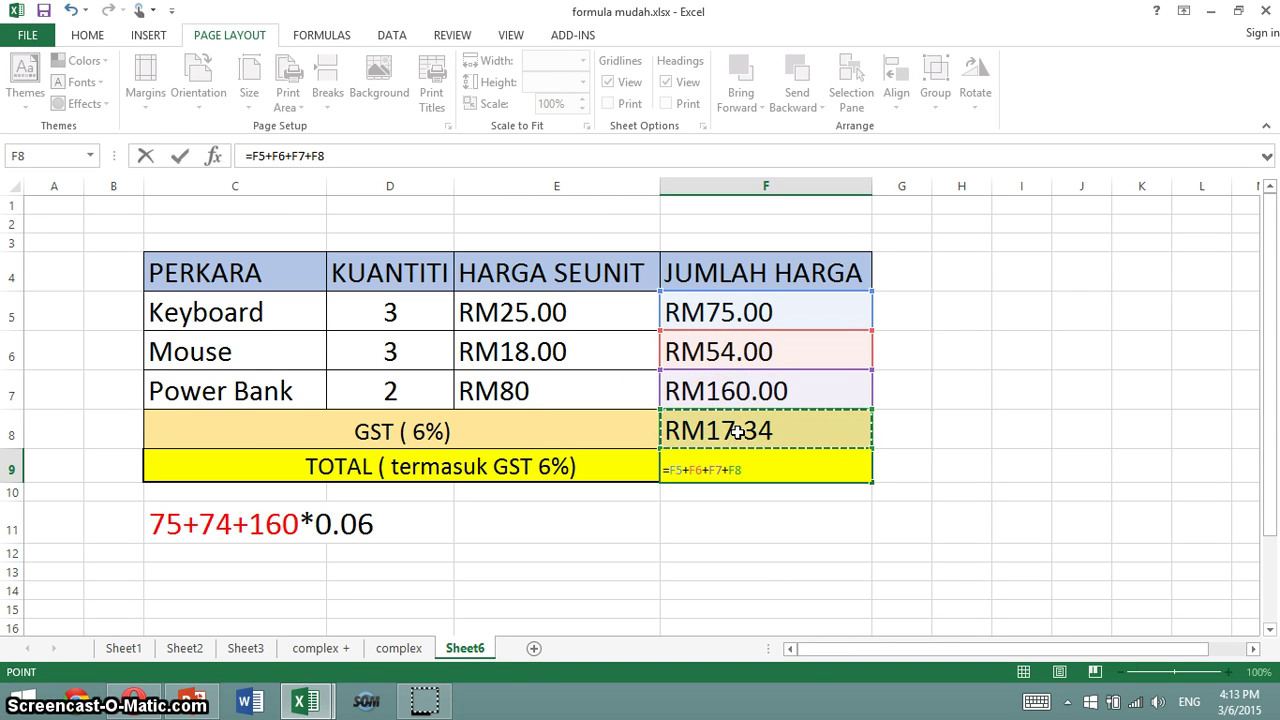
key("Return")
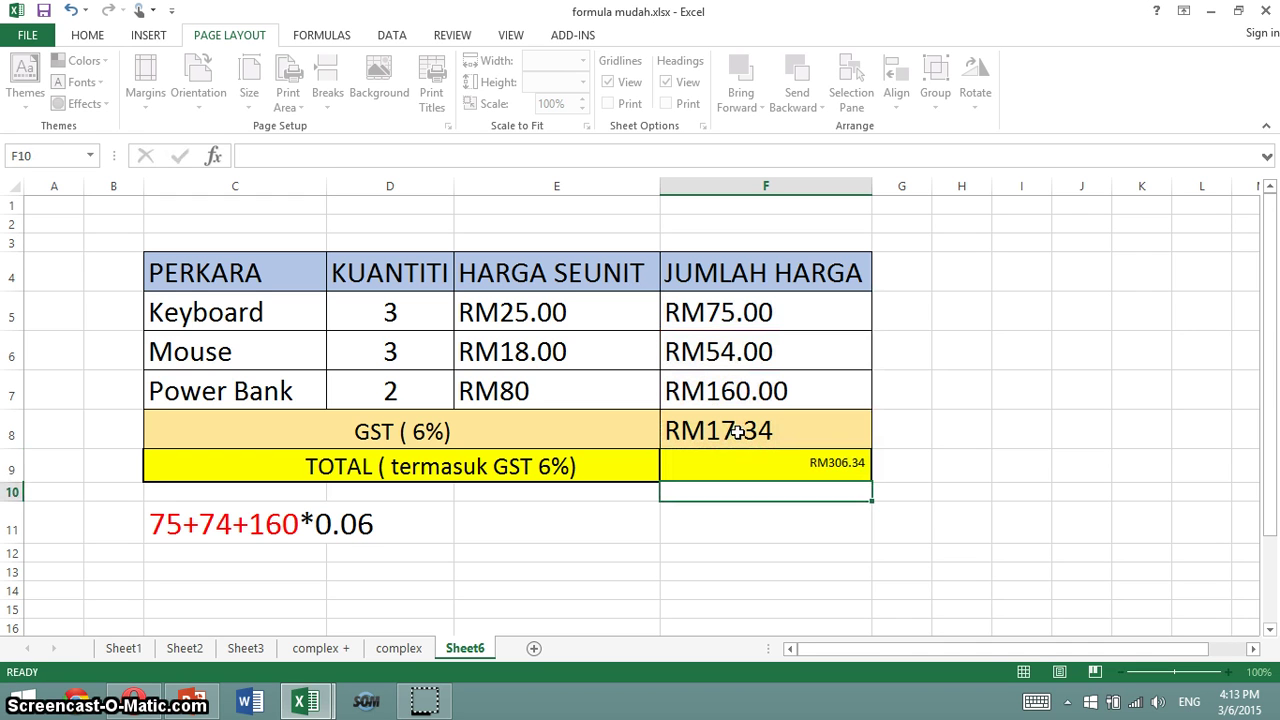
left_click(823, 568)
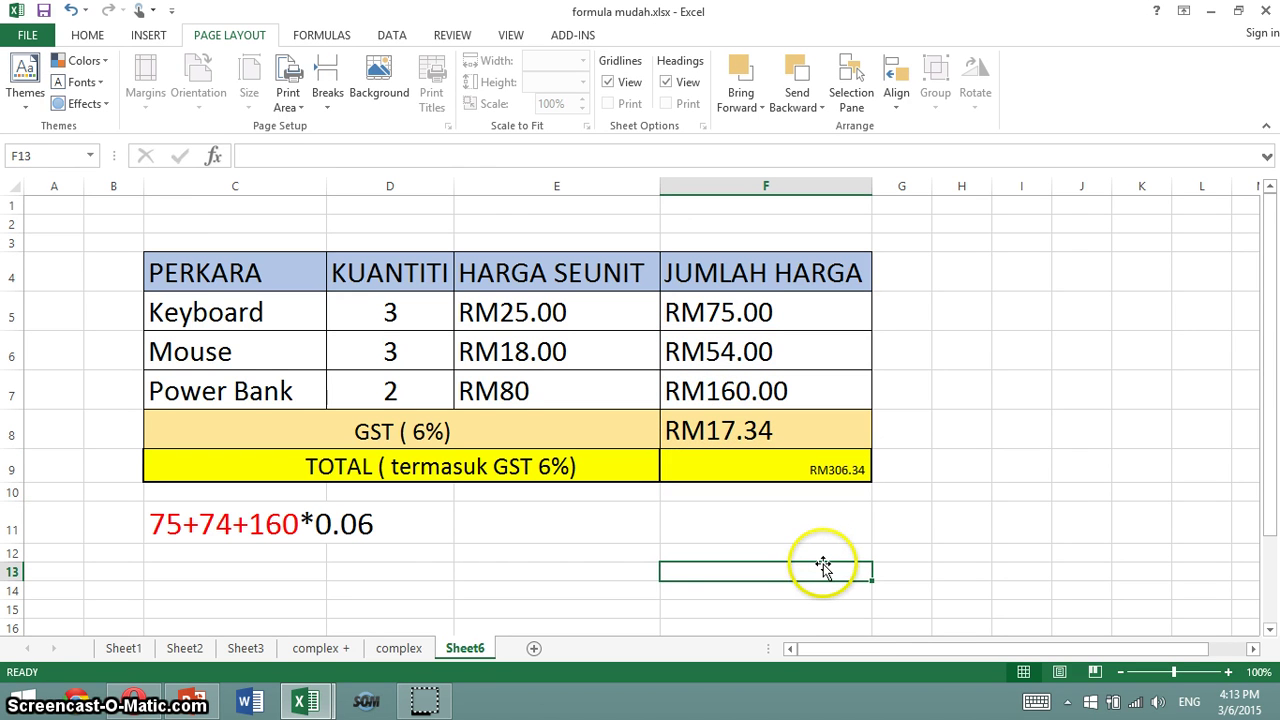
Step: Format the F9 total RM306.34 with font size 24 and left alignment
left_click(832, 468)
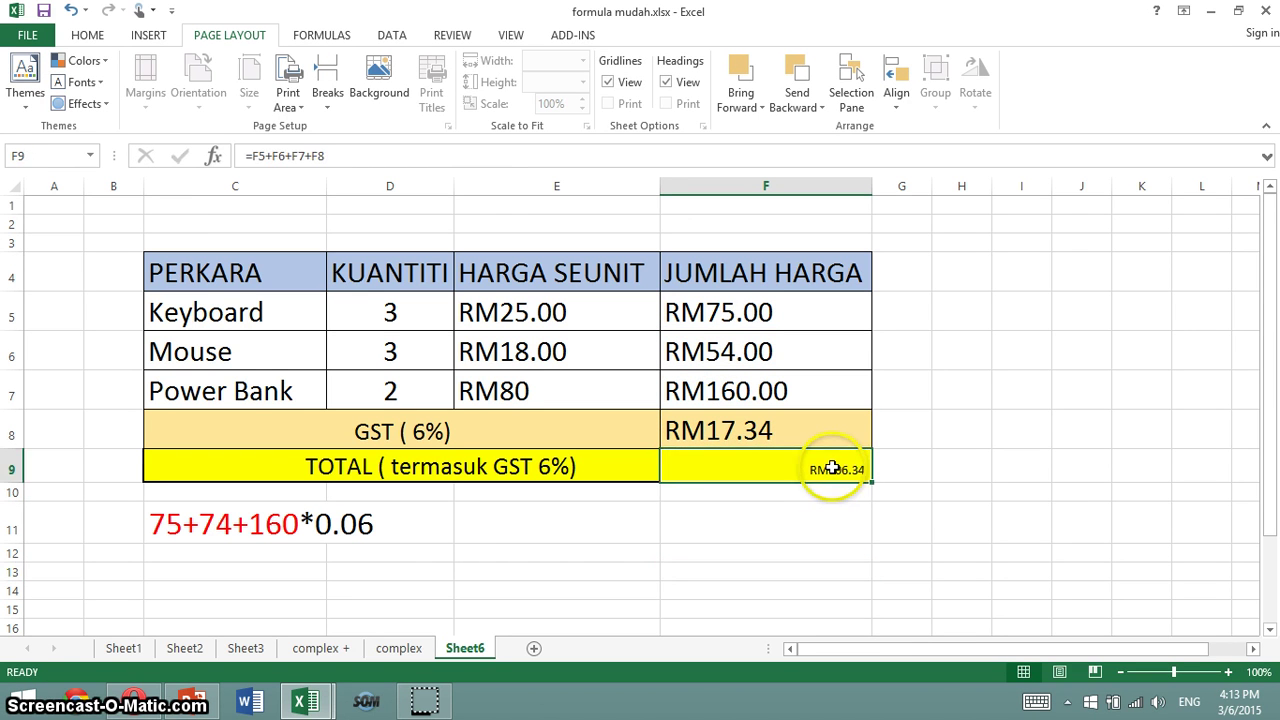
left_click(87, 36)
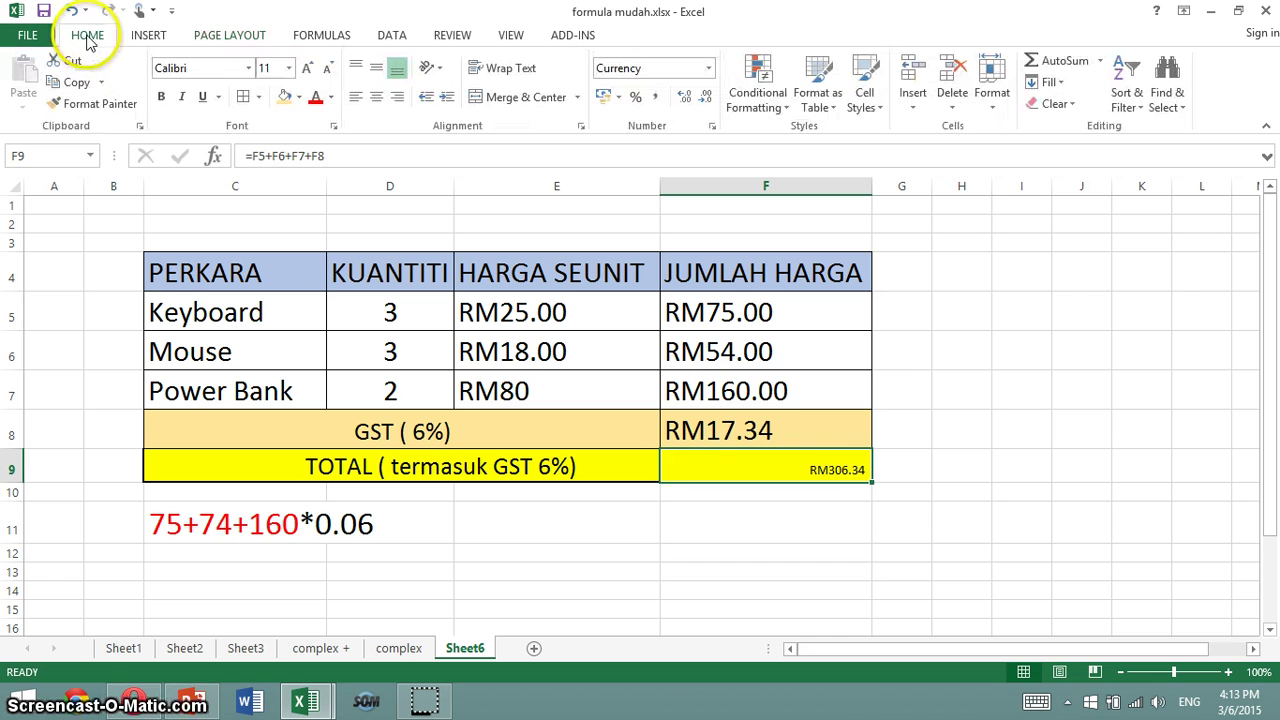
left_click(288, 68)
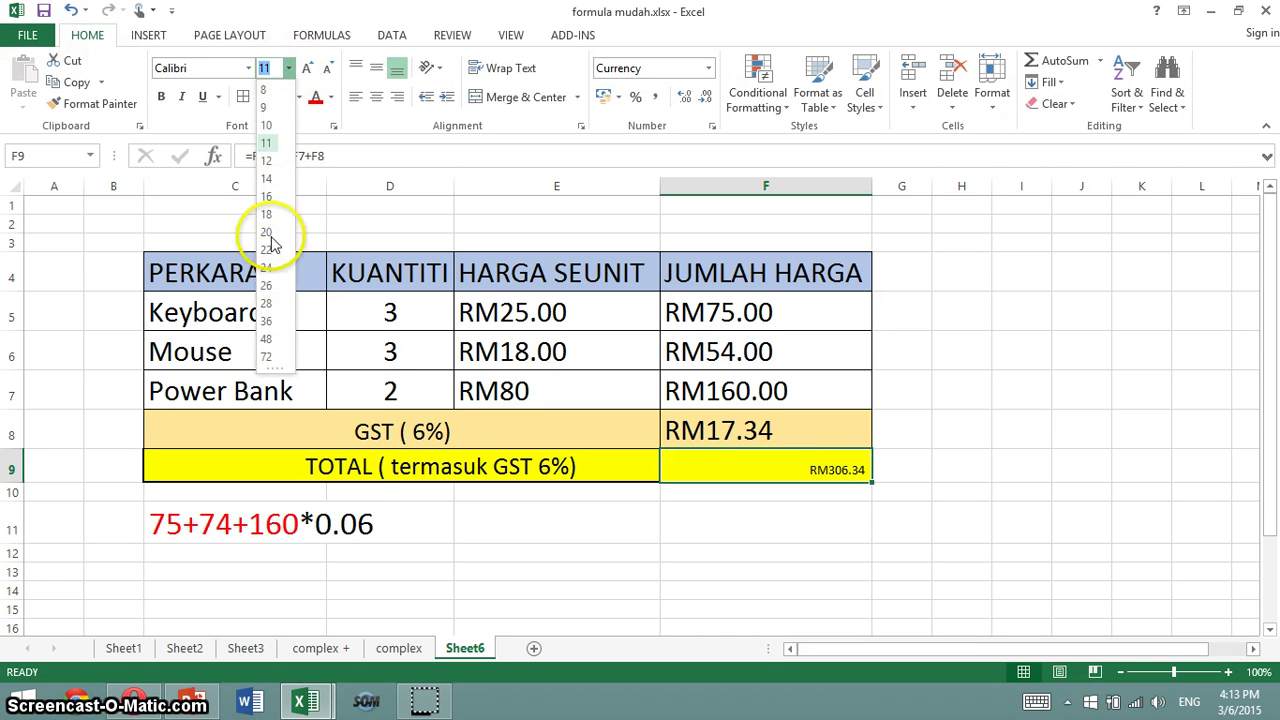
left_click(266, 267)
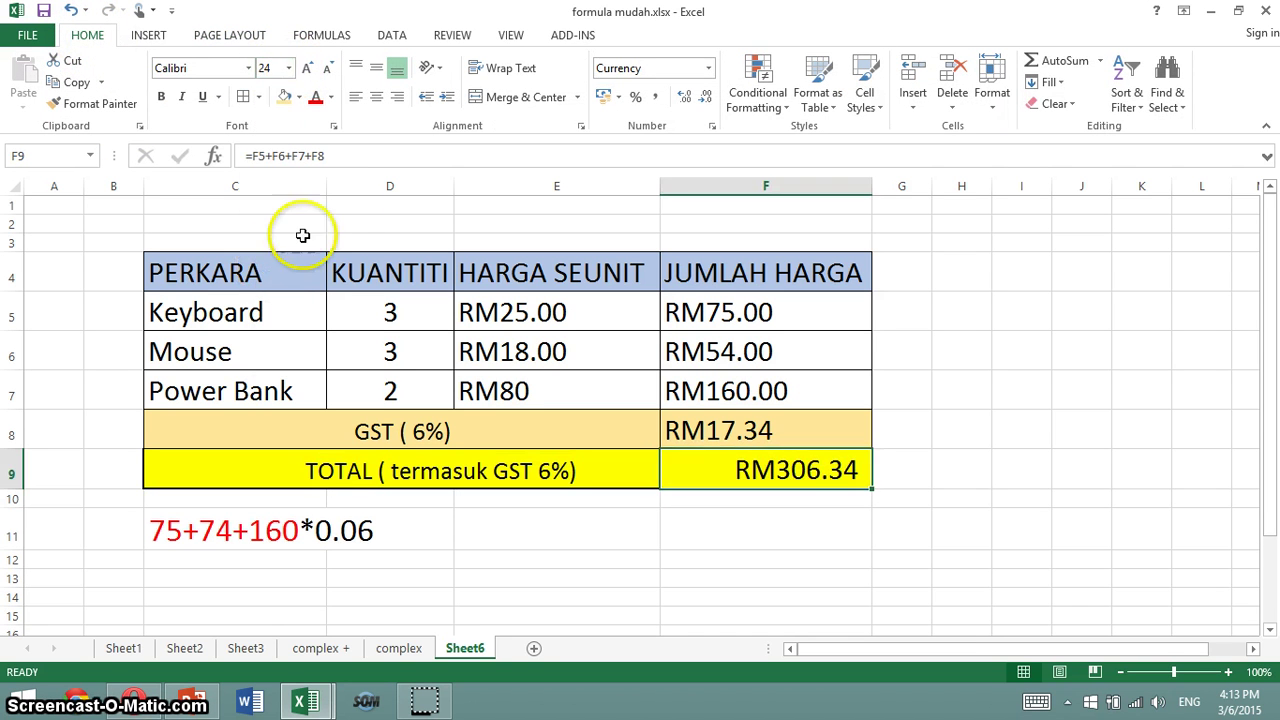
left_click(355, 97)
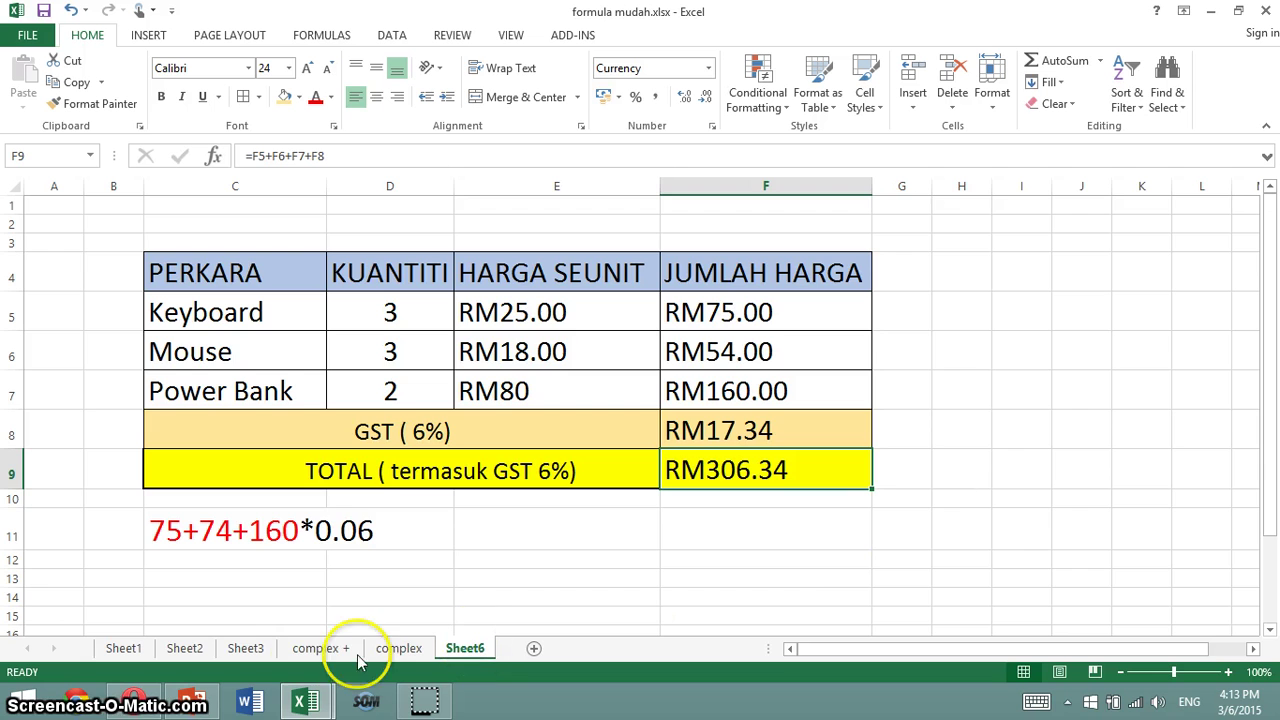
left_click(395, 648)
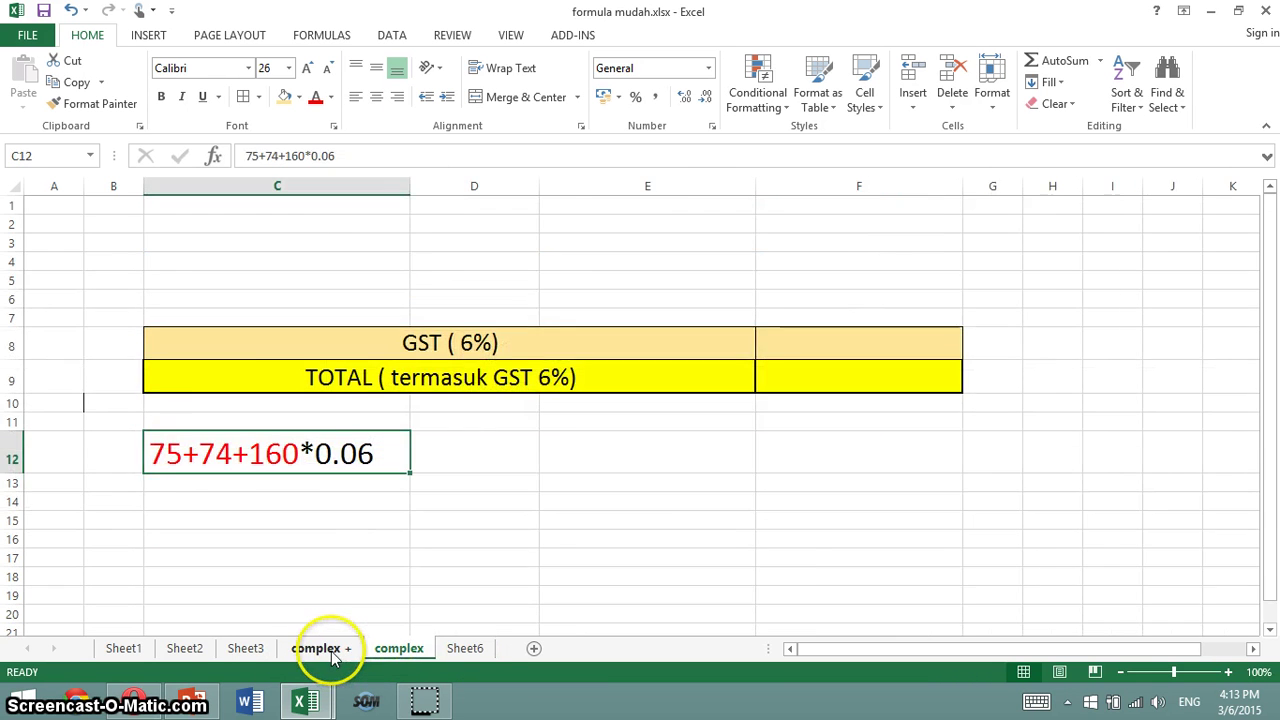
left_click(320, 650)
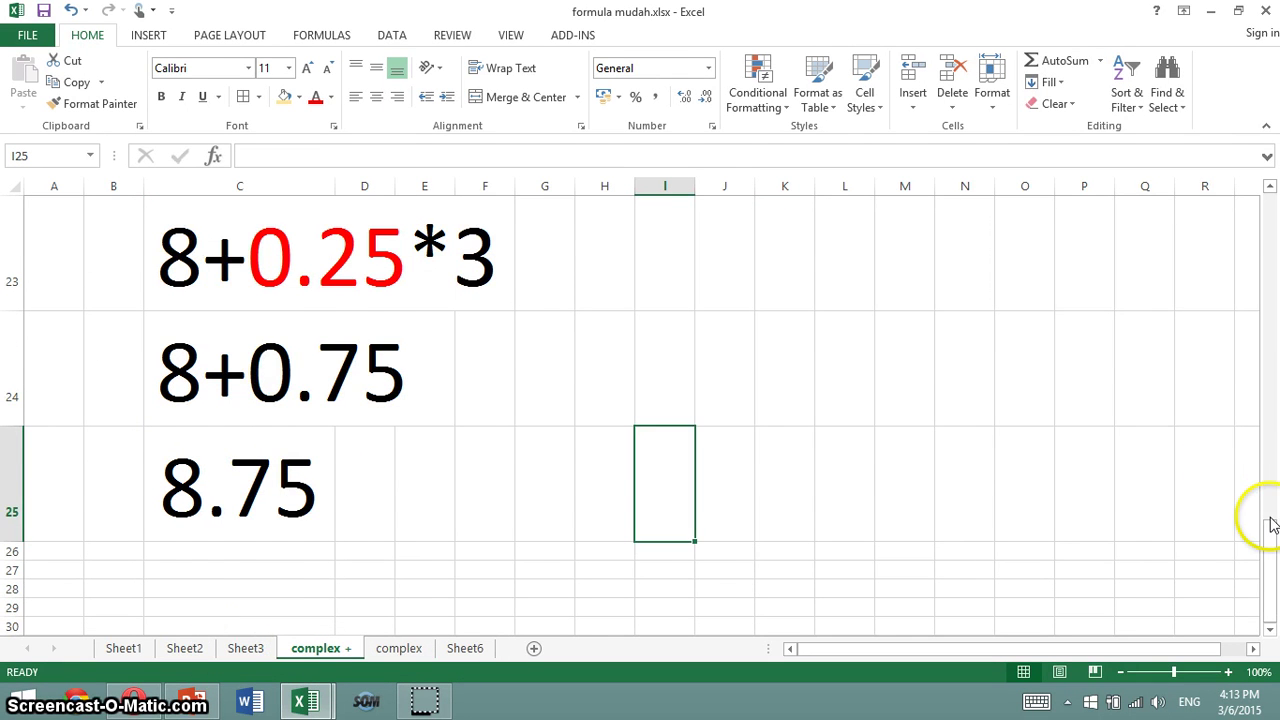
left_click_drag(1272, 525, 1275, 465)
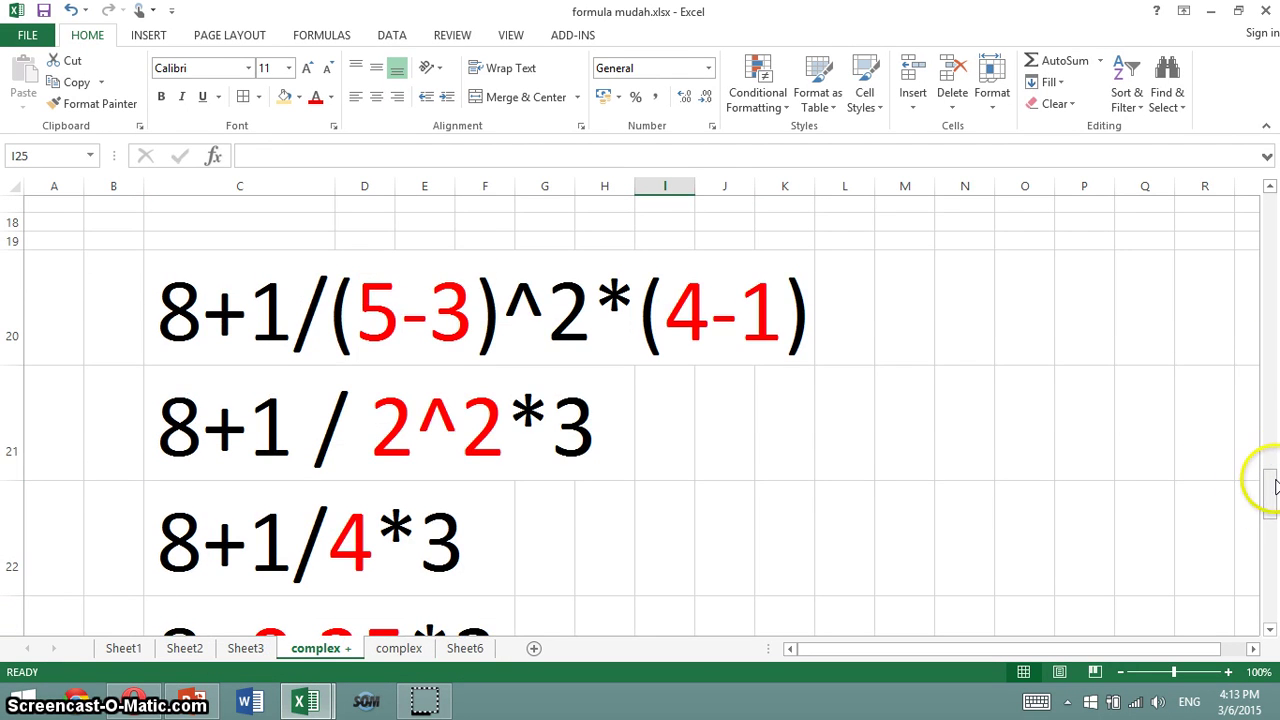
left_click(243, 649)
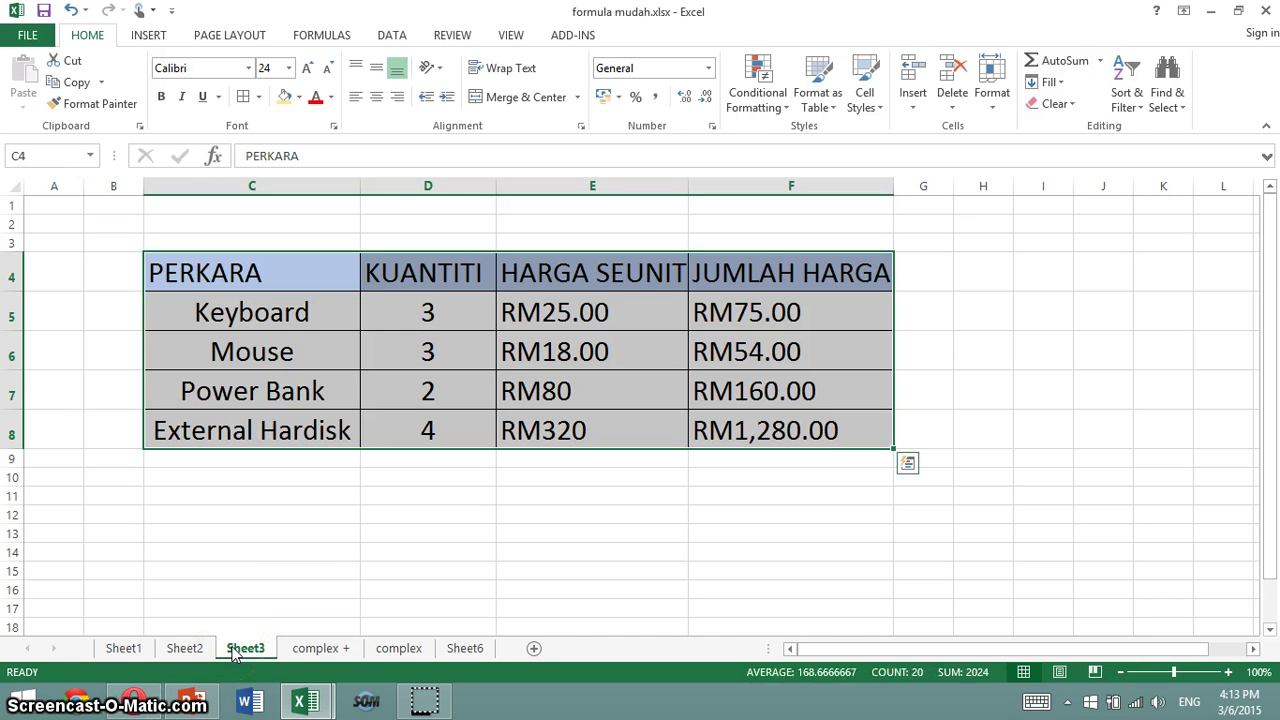
left_click(318, 649)
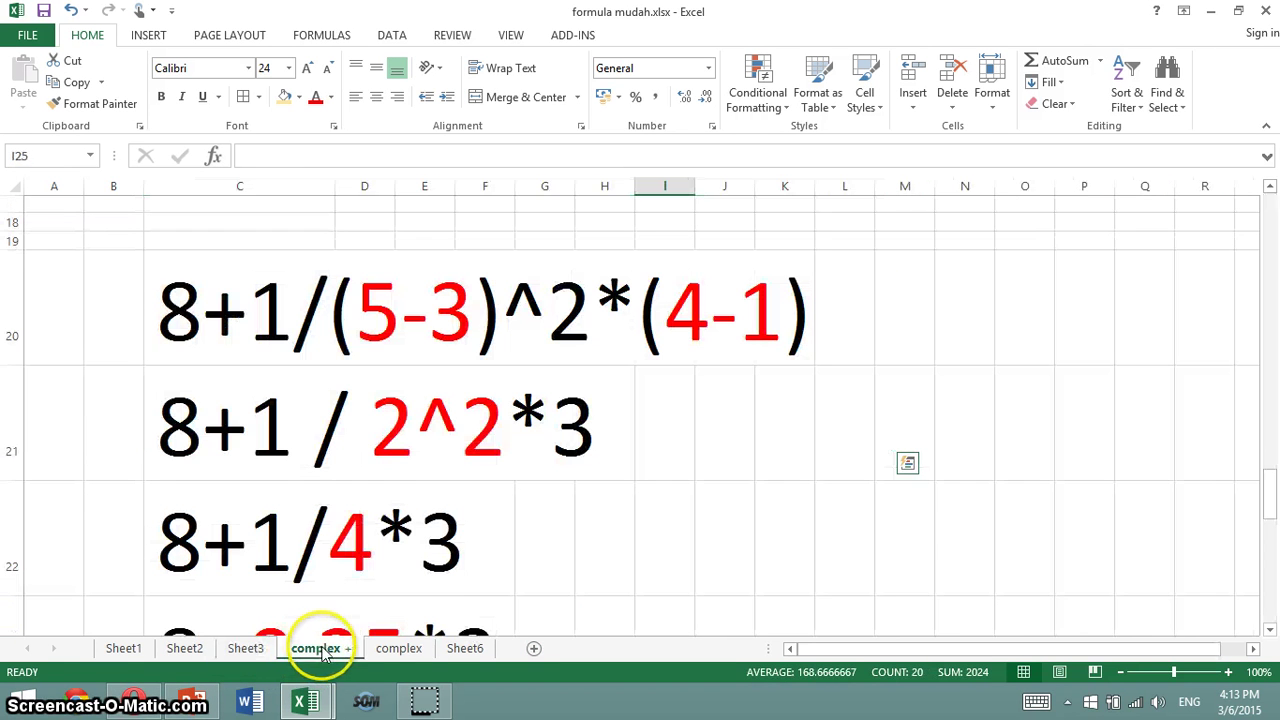
left_click(1269, 186)
left_click_drag(1274, 371, 1276, 310)
left_click(1269, 186)
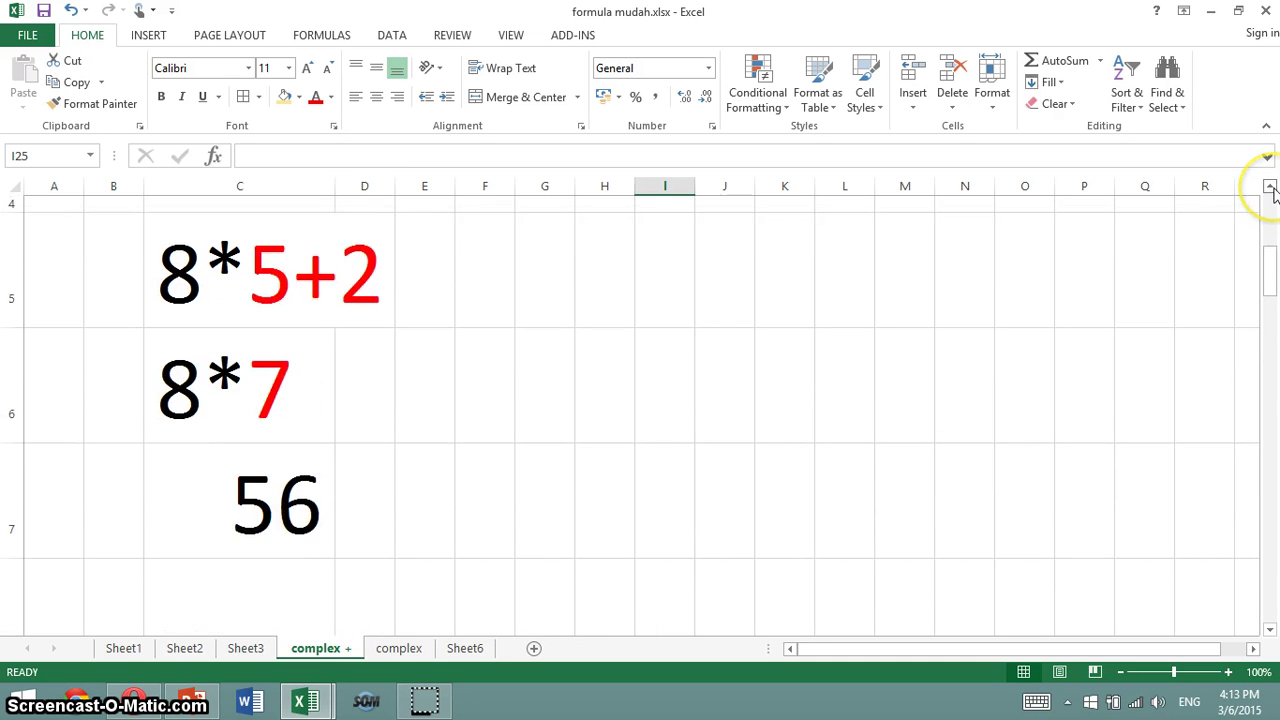
left_click_drag(1273, 245, 1273, 488)
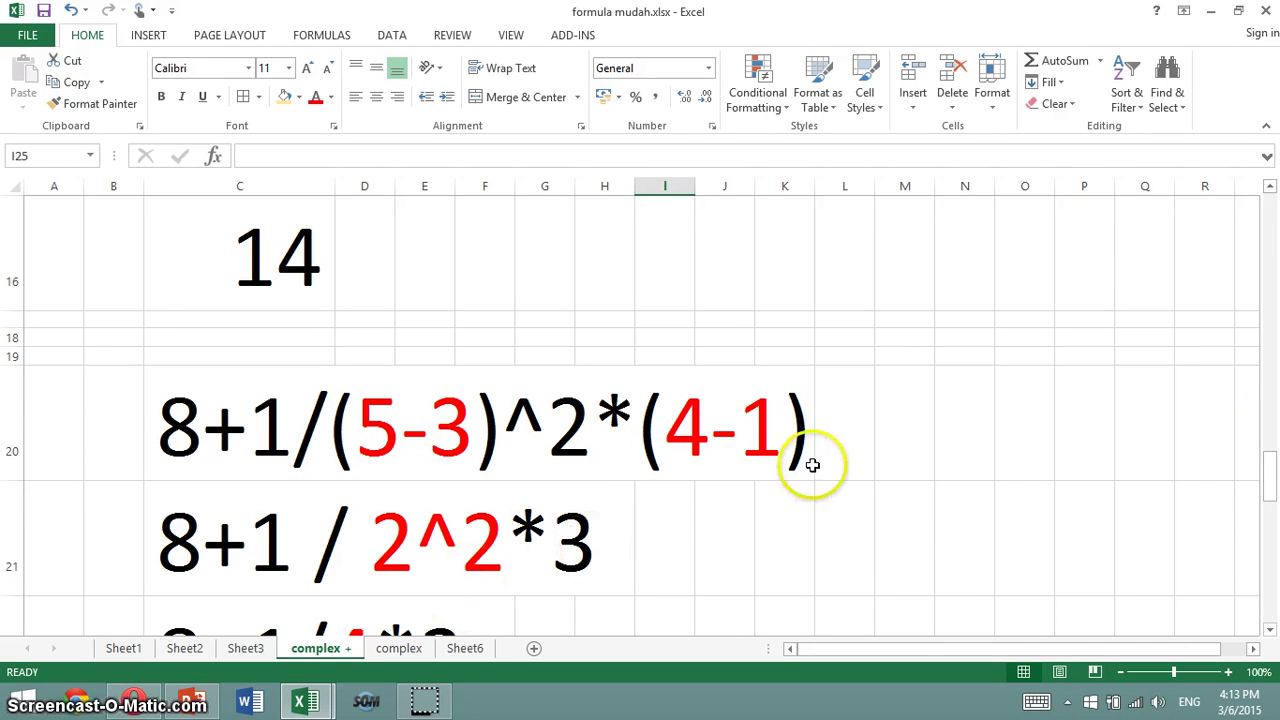
left_click(463, 649)
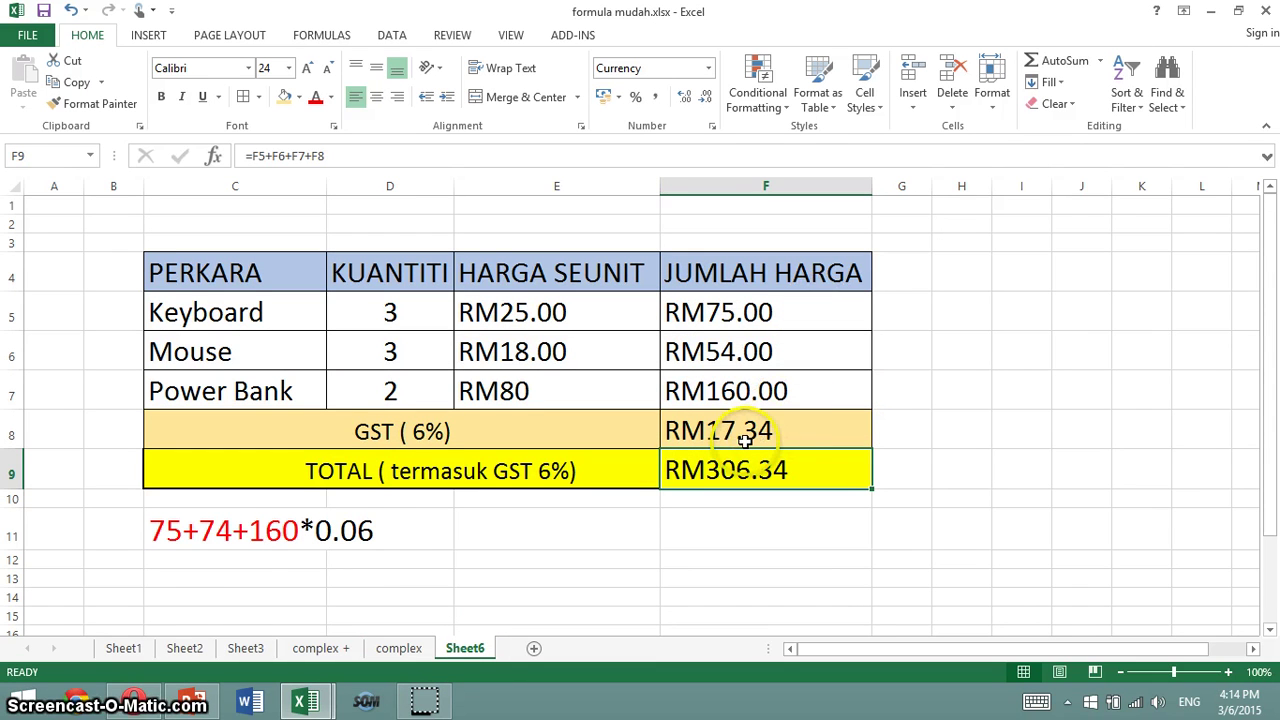
left_click(165, 525)
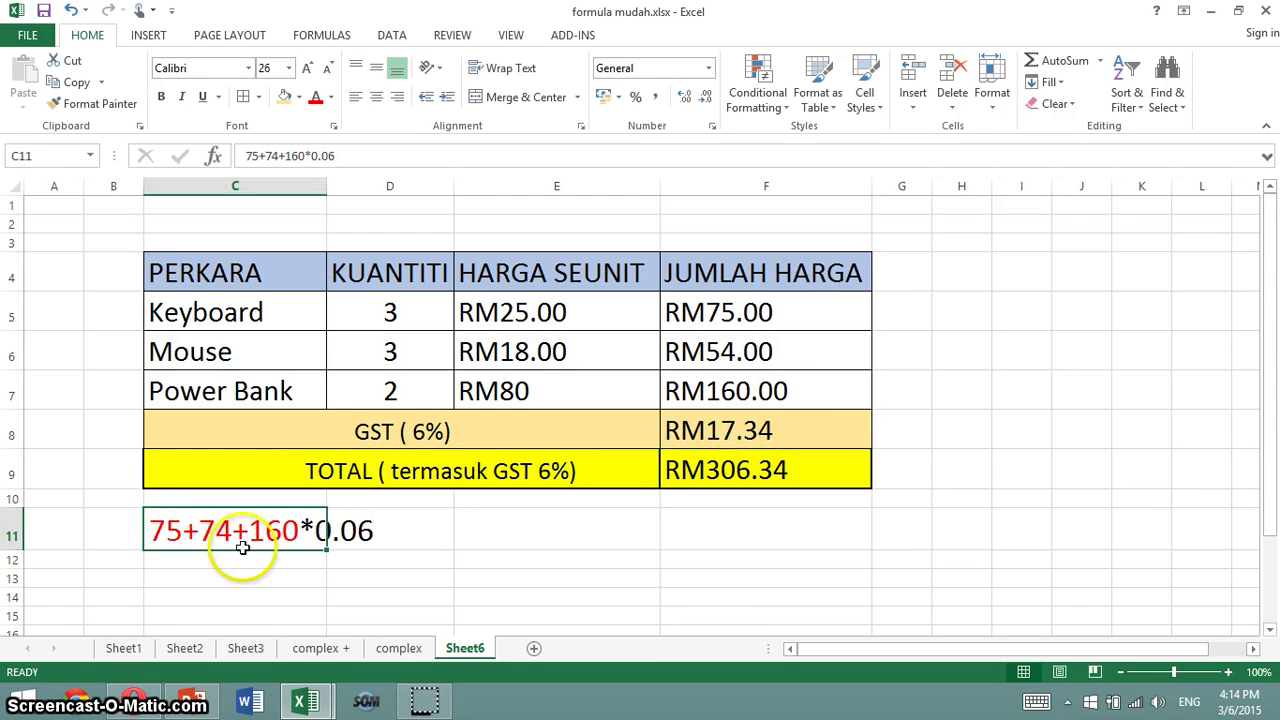